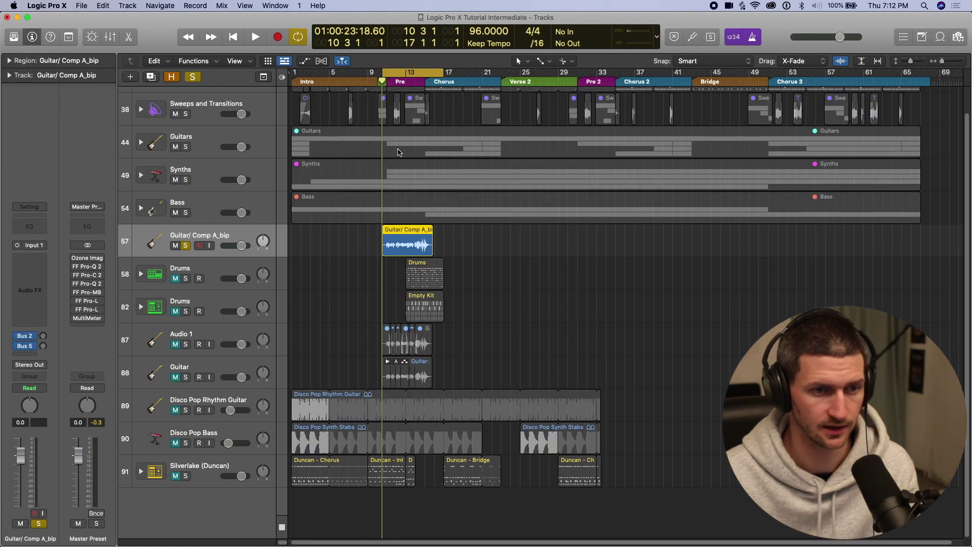
# Play the Guitar/ Comp A_bip region from its start with the arrangement focused on bars 9 to 22
pyautogui.press('super+Right')
pyautogui.press('super+Right')
pyautogui.press('super+Right')
pyautogui.press('super+Right')
pyautogui.press('super+Right')
pyautogui.press('super+Right')
pyautogui.press('super+Right')
pyautogui.press('super+Right')
pyautogui.press('super+Right')
pyautogui.press('super+Left')
pyautogui.press('super+Left')
pyautogui.hscroll(1, 462, 157)
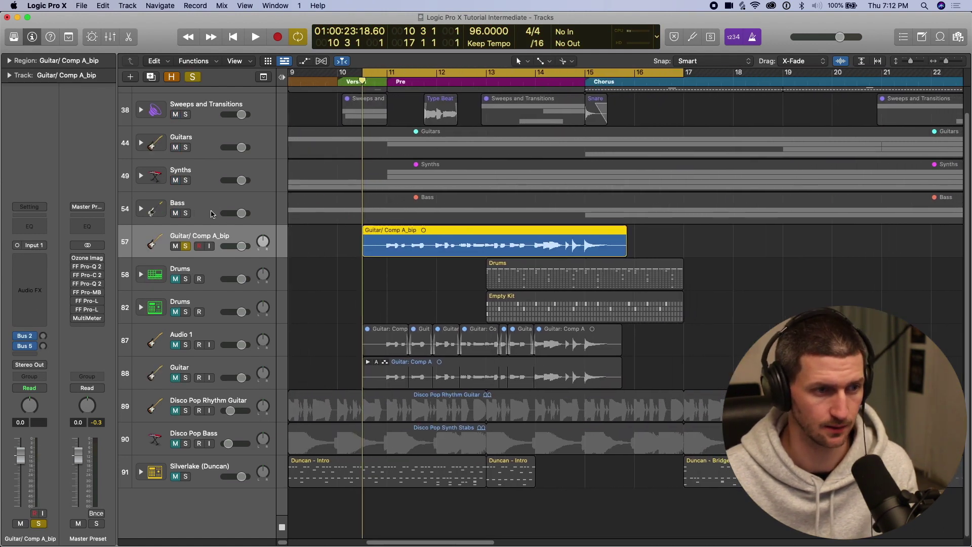
pyautogui.press('space')
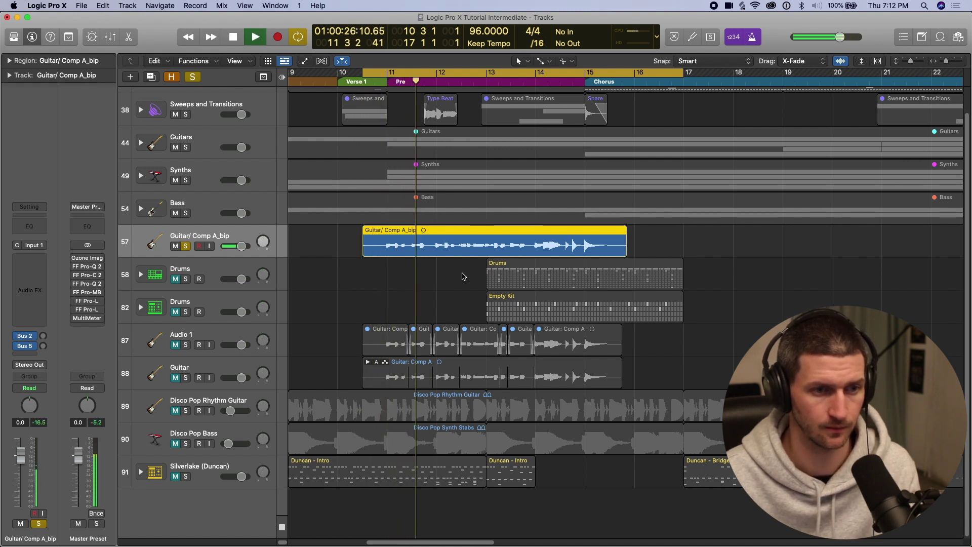
# Open the Guitar/ Comp A_bip region in the Audio Track Editor with its whole waveform in view, and stop playback
pyautogui.doubleClick(458, 248)
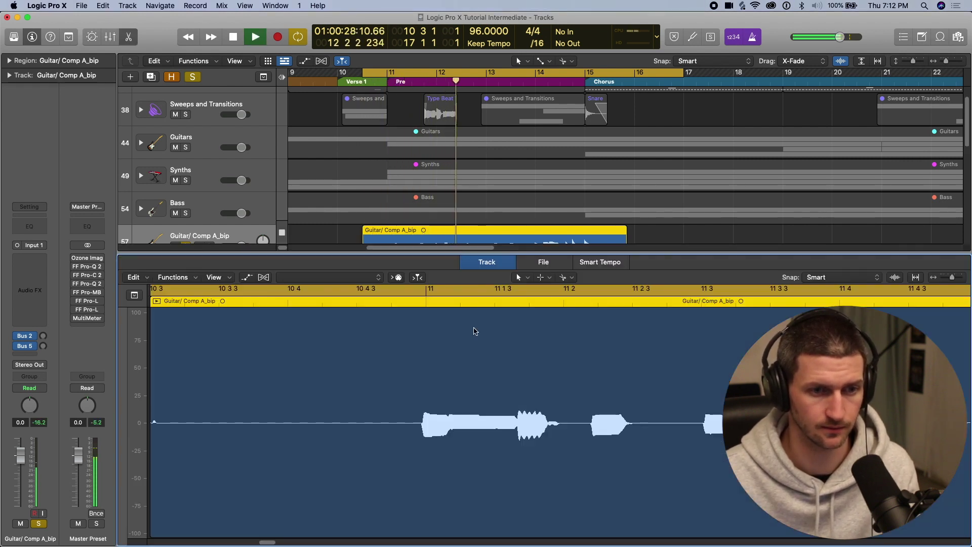
pyautogui.scroll(-5, 506, 366)
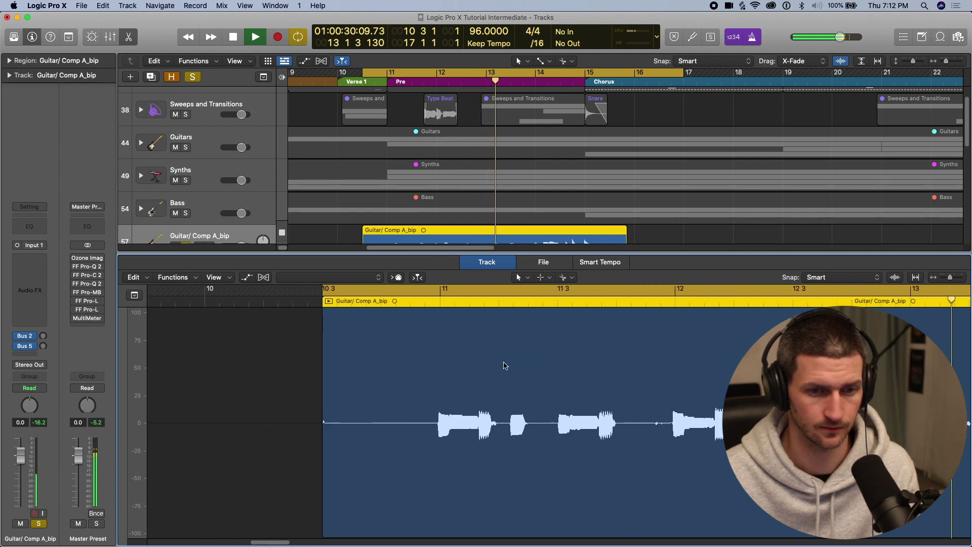
pyautogui.scroll(-3, 516, 373)
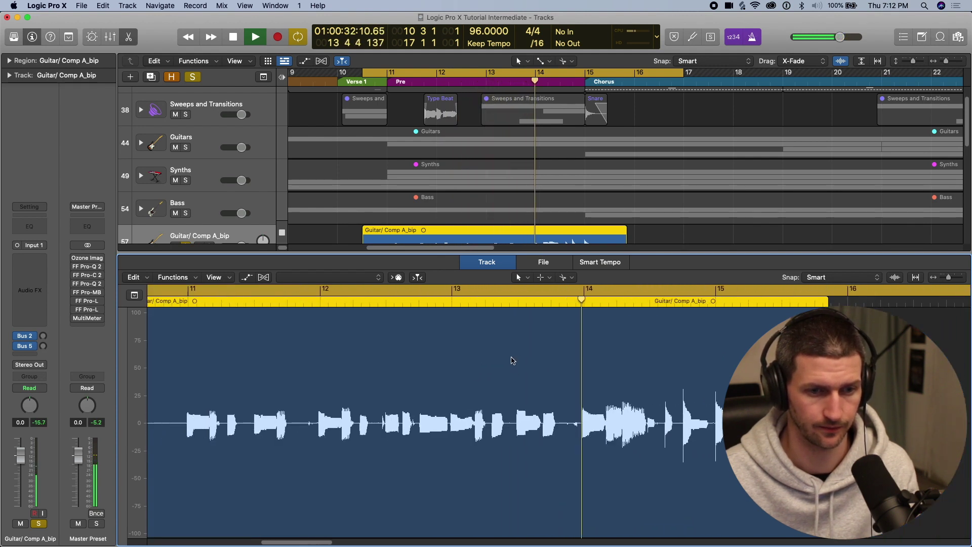
pyautogui.scroll(-3, 512, 360)
pyautogui.hscroll(3, 514, 357)
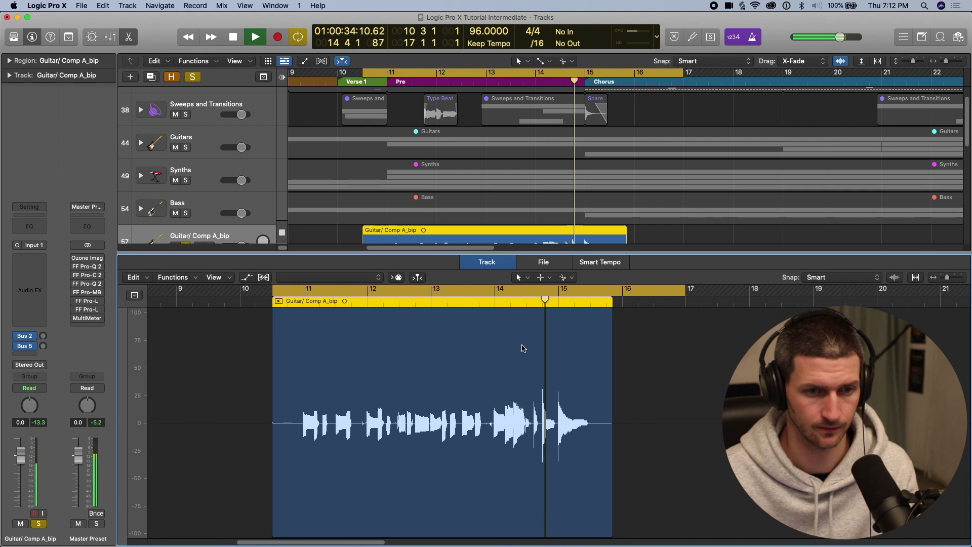
pyautogui.moveTo(552, 254); pyautogui.dragTo(548, 192)
pyautogui.press('space')
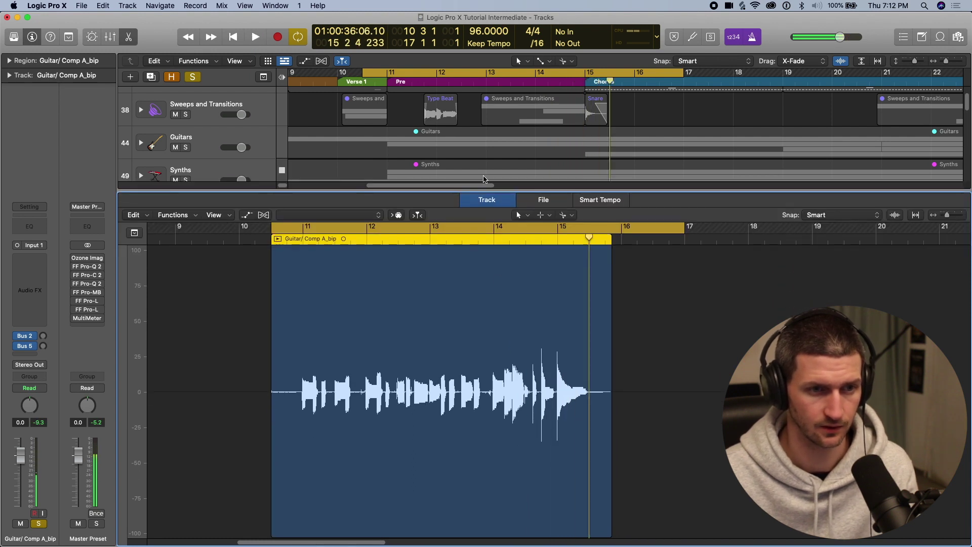
# Turn on Flex for the Guitar/ Comp A_bip track and enlarge the Audio Track Editor
pyautogui.scroll(-3, 476, 143)
pyautogui.moveTo(483, 190); pyautogui.dragTo(465, 276)
pyautogui.scroll(-1, 418, 168)
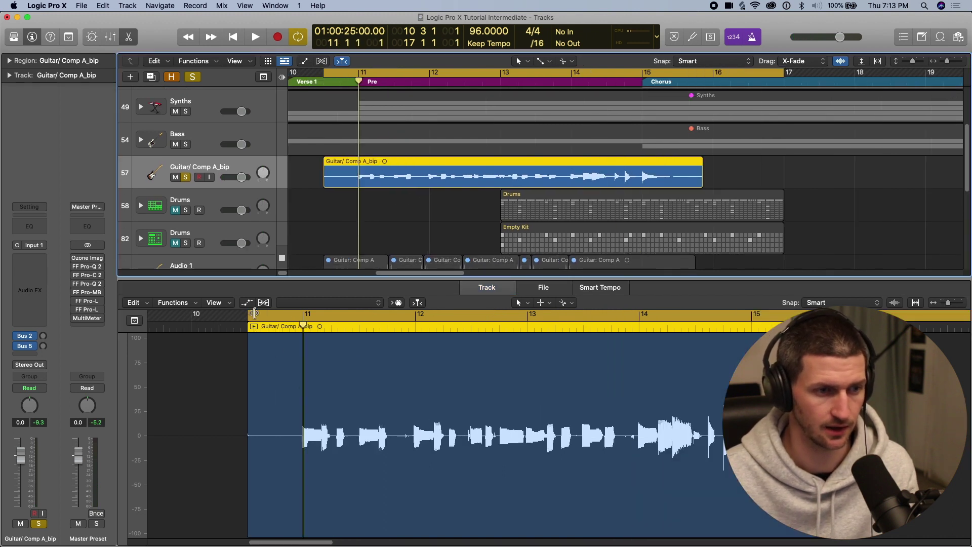
pyautogui.click(263, 302)
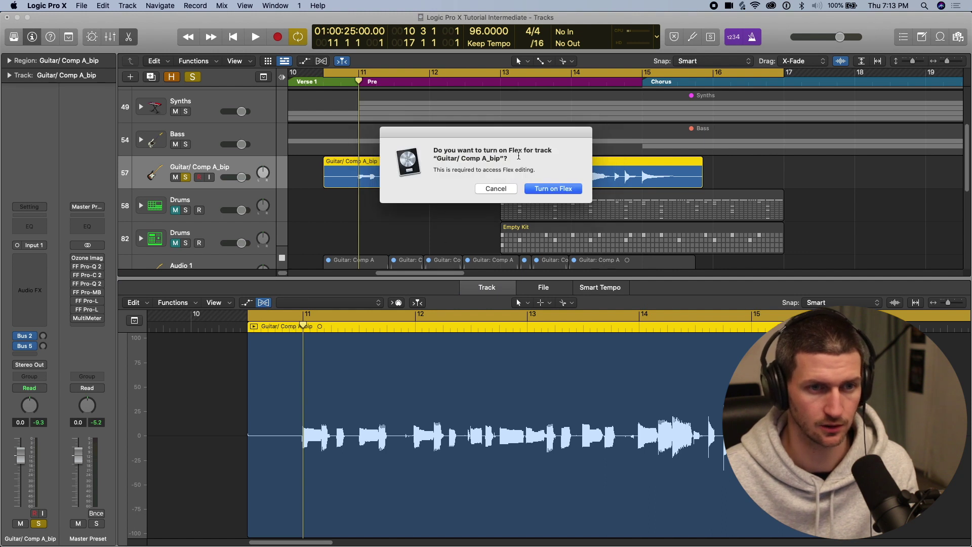
pyautogui.click(546, 189)
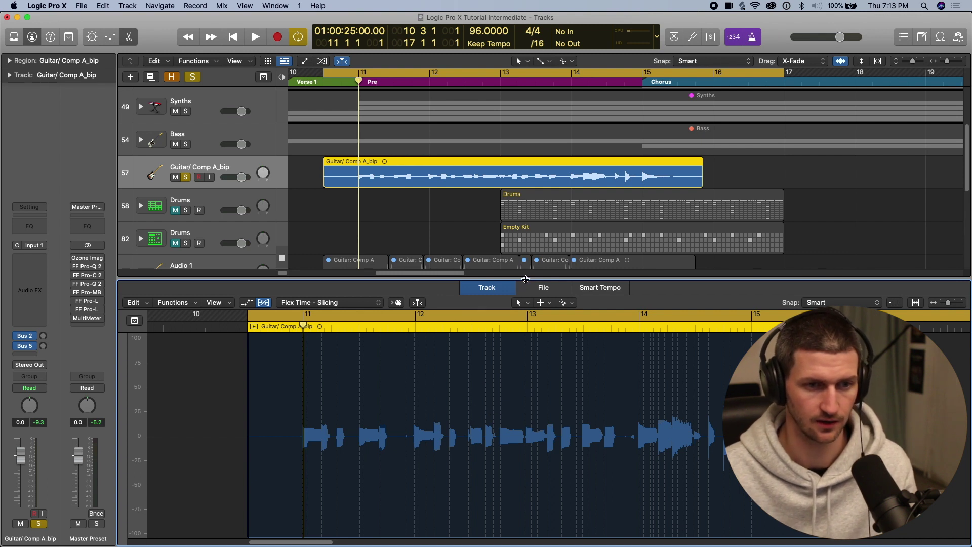
pyautogui.moveTo(527, 280); pyautogui.dragTo(489, 191)
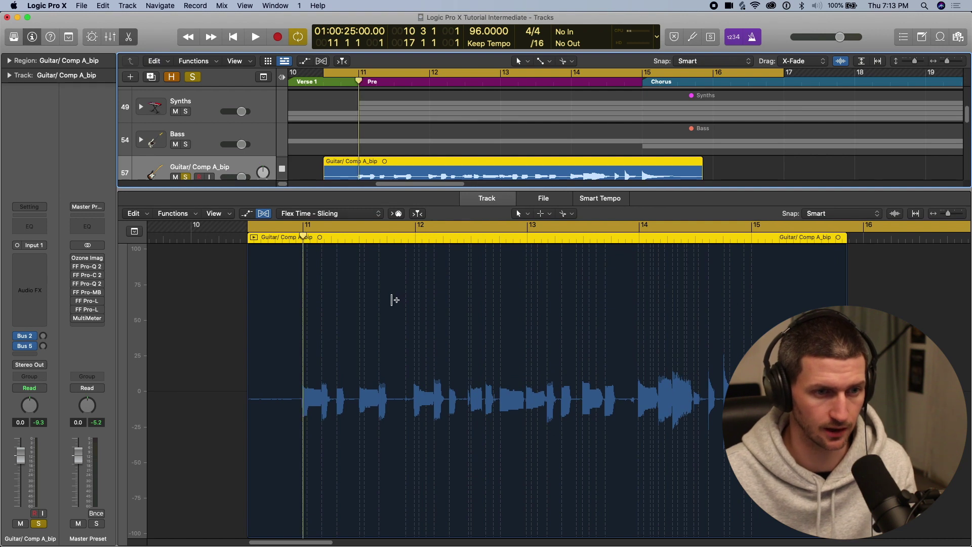
# Choose Flex Time - Slicing as the Flex mode for the guitar track
pyautogui.scroll(3, 390, 287)
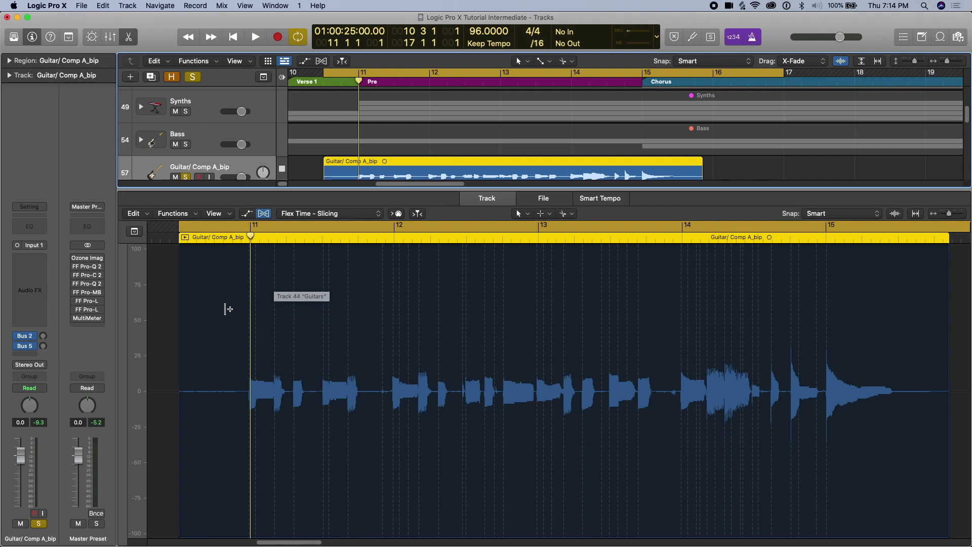
pyautogui.press('super+Right')
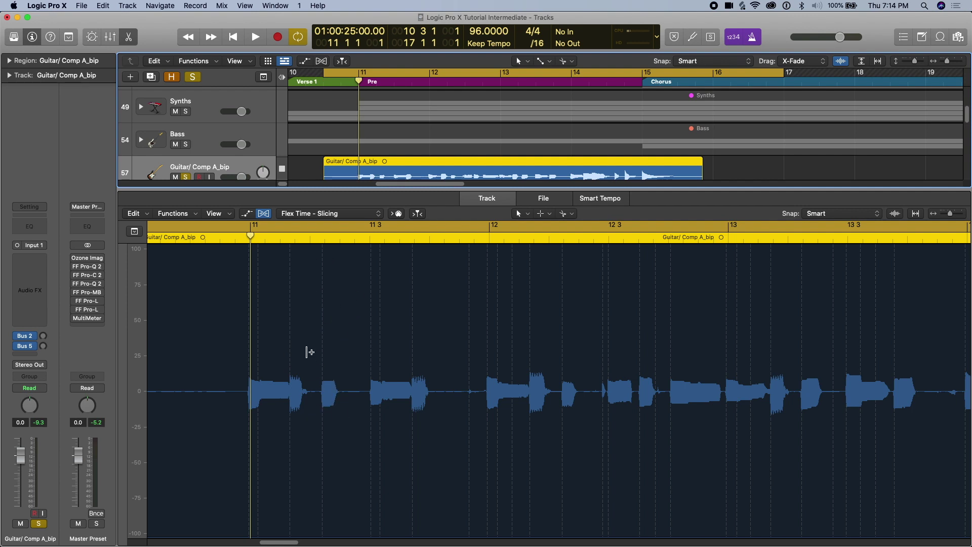
pyautogui.click(327, 215)
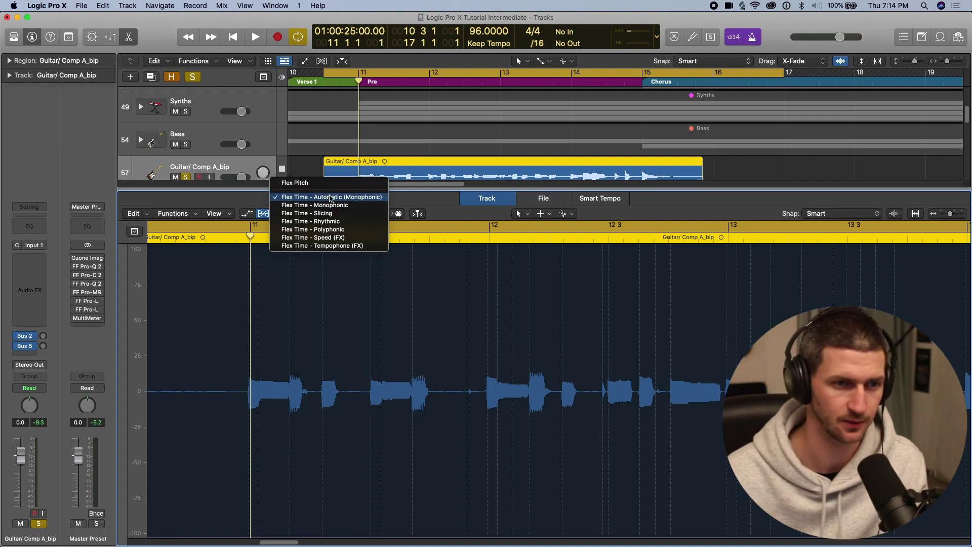
pyautogui.click(315, 213)
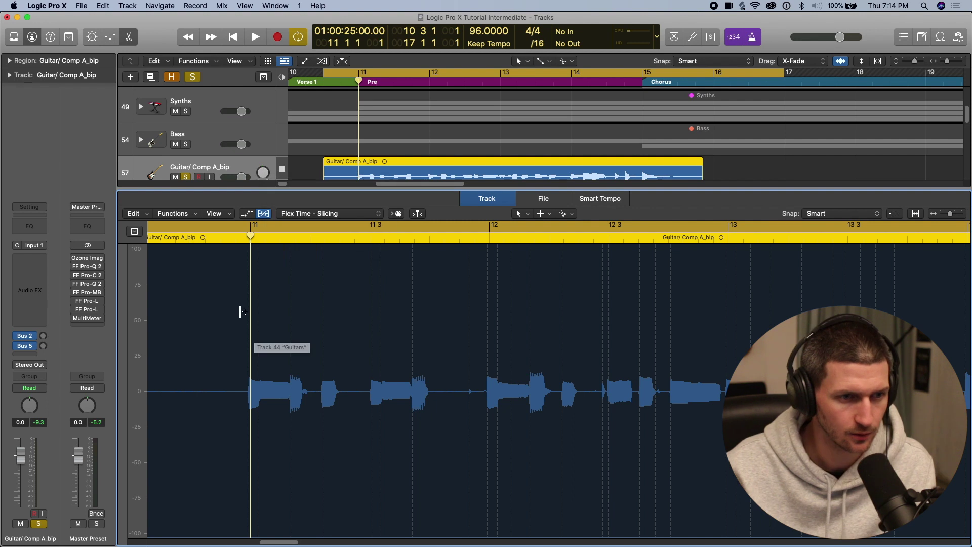
# Examine how the first guitar note's transient lines up with the playhead at bar 11
pyautogui.press('super+Right')
pyautogui.press('super+Right')
pyautogui.press('super+Right')
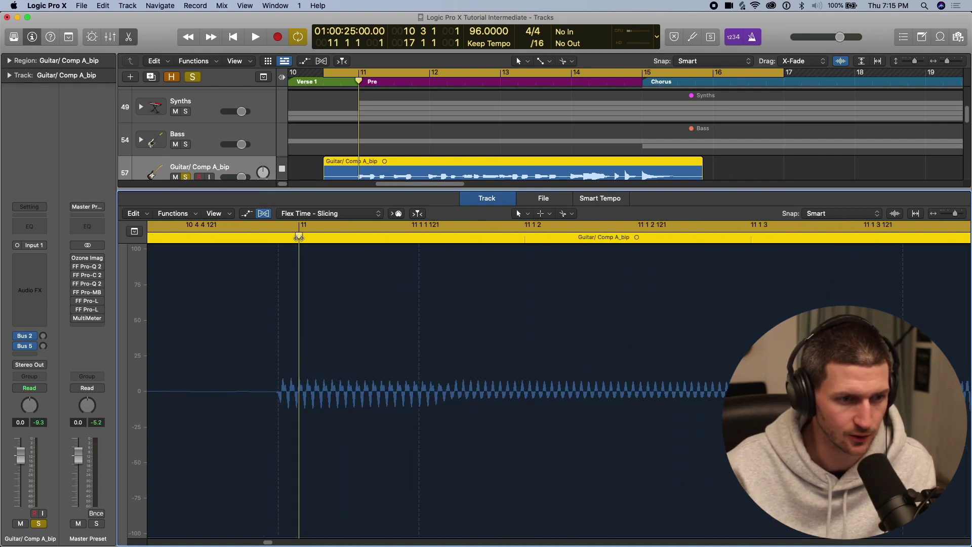
pyautogui.moveTo(300, 235)
pyautogui.mouseDown()
pyautogui.moveTo(253, 235)
pyautogui.moveTo(299, 236)
pyautogui.mouseUp()
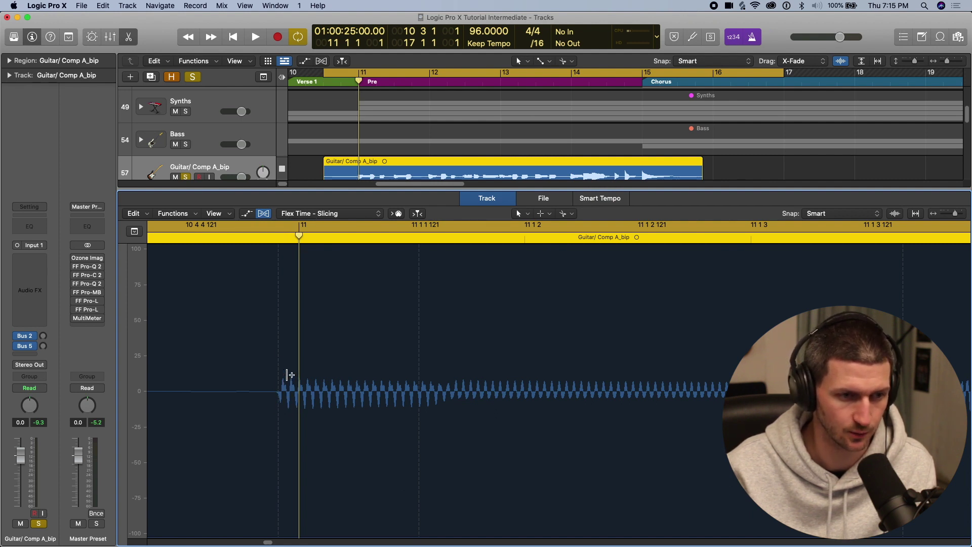
pyautogui.press('super+Left')
pyautogui.press('super+Left')
pyautogui.press('super+Left')
pyautogui.press('super+Left')
pyautogui.press('super+Left')
pyautogui.press('super+Left')
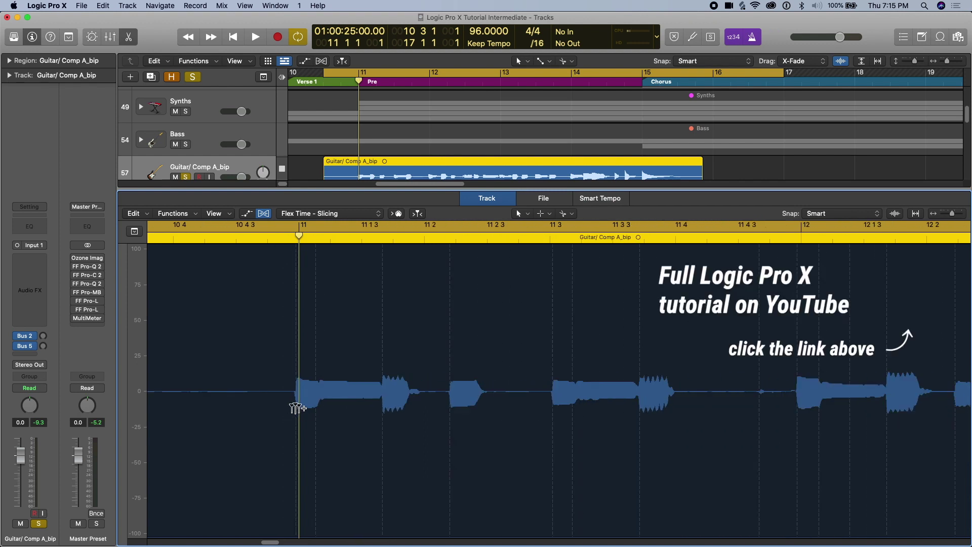
pyautogui.scroll(8, 297, 405)
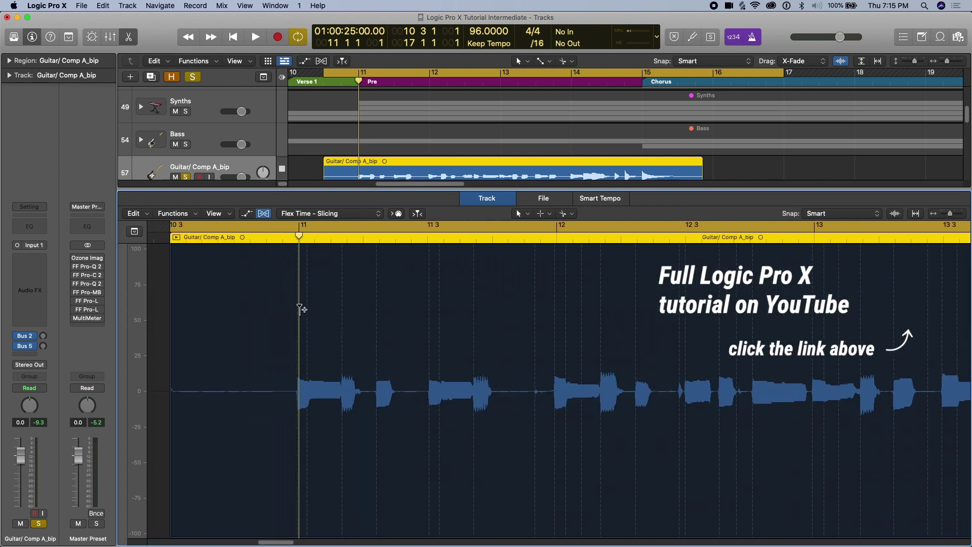
pyautogui.scroll(-3, 301, 308)
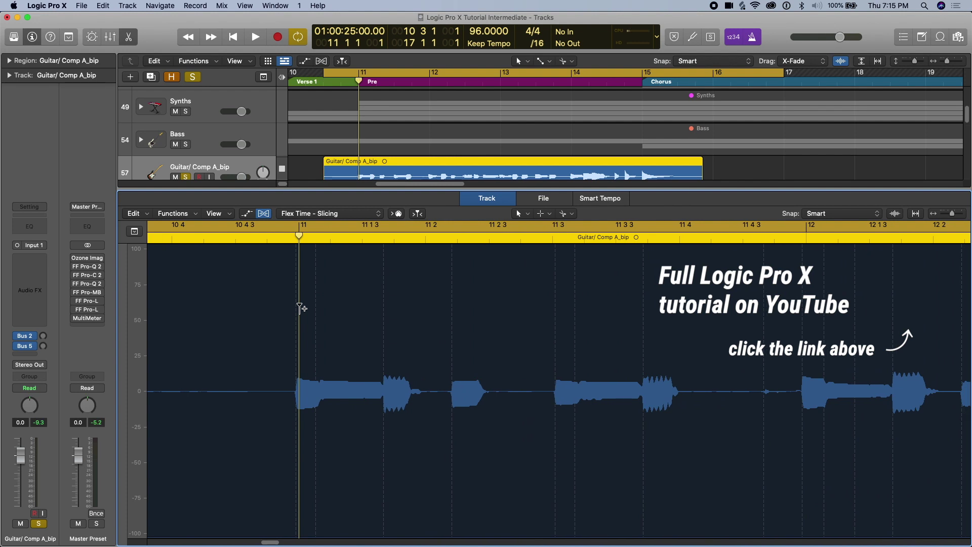
pyautogui.scroll(-2, 335, 290)
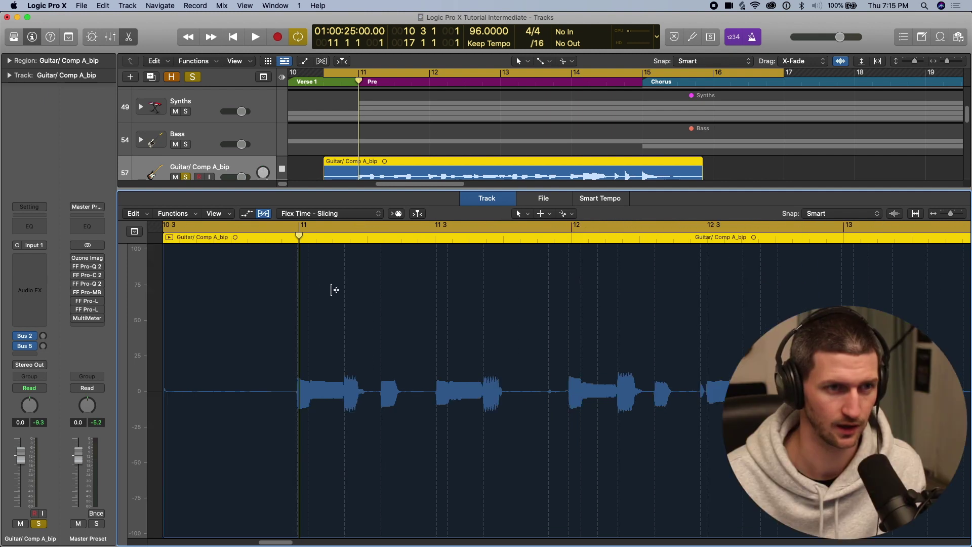
# Set the cycle range to run from 10 4 4 1, just before bar 11, to bar 16
pyautogui.click(358, 76)
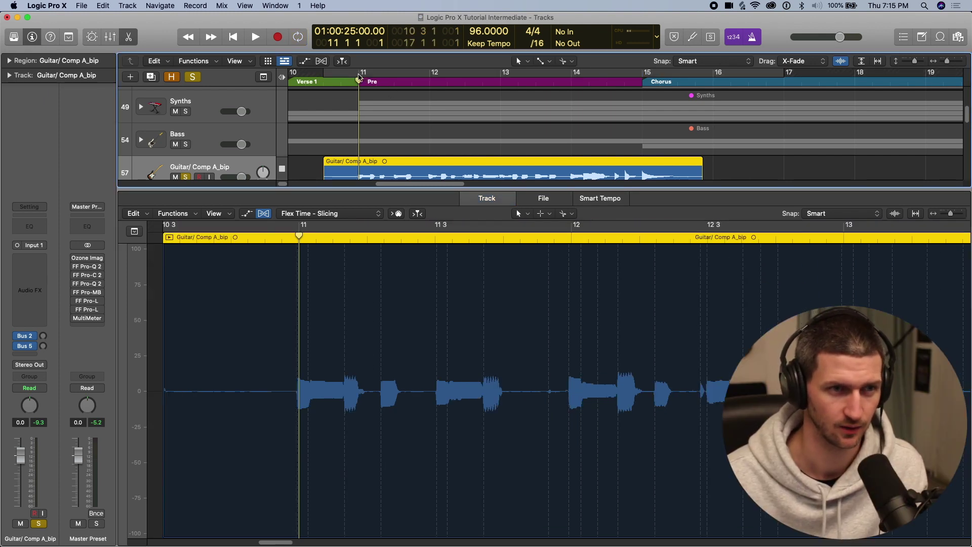
pyautogui.moveTo(361, 76); pyautogui.dragTo(714, 75)
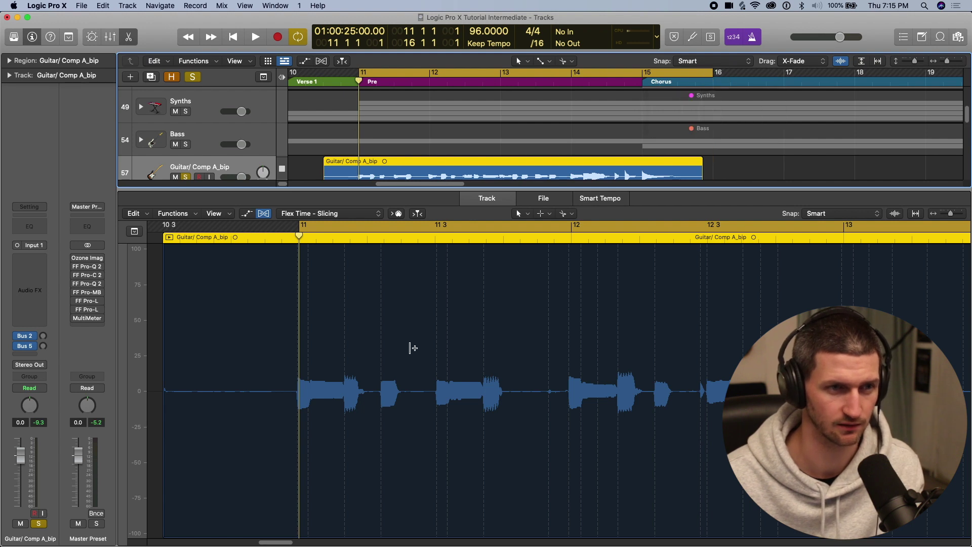
pyautogui.hscroll(1, 383, 336)
pyautogui.moveTo(359, 75); pyautogui.dragTo(355, 75)
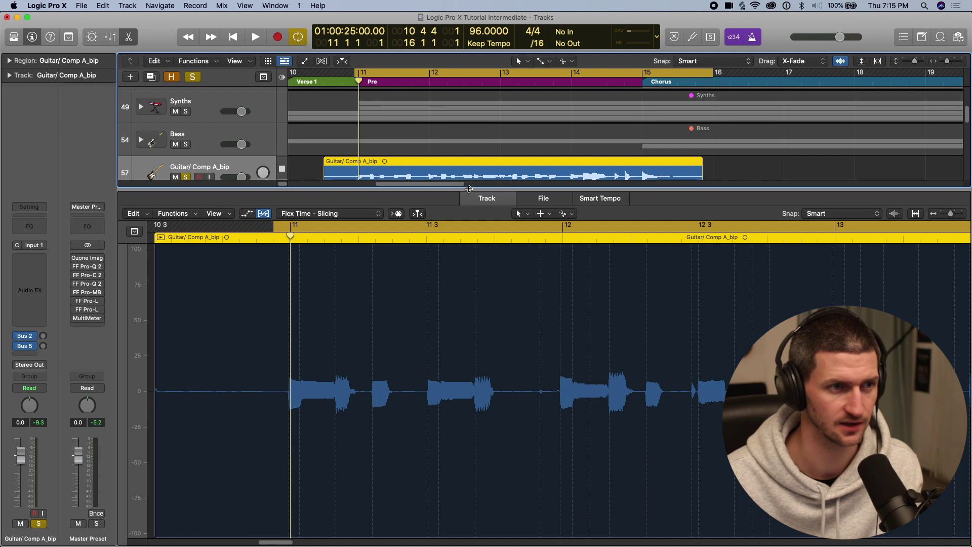
# Play the cycled guitar section to the start of bar 15 while following its waveform in the editor, and stop playback
pyautogui.press('space')
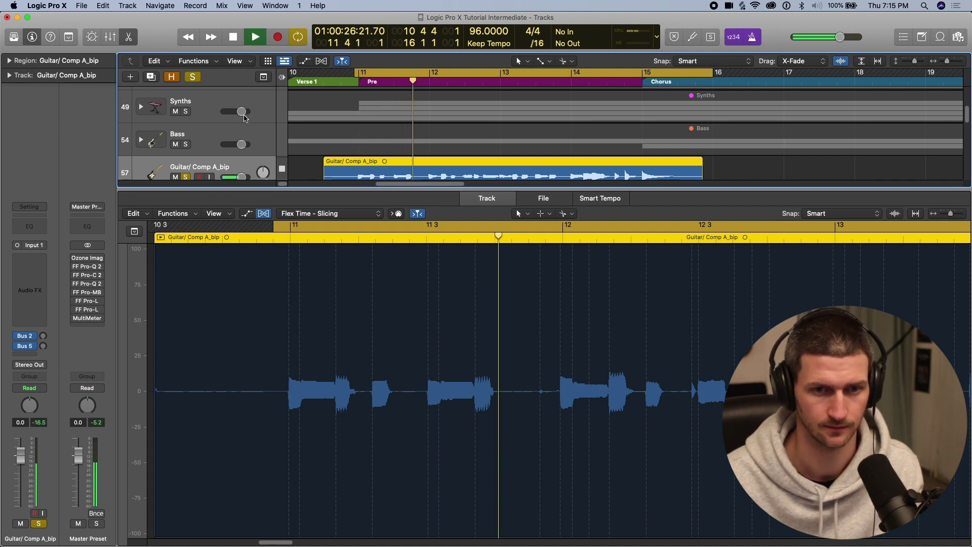
pyautogui.hscroll(3, 548, 378)
pyautogui.hscroll(5, 548, 378)
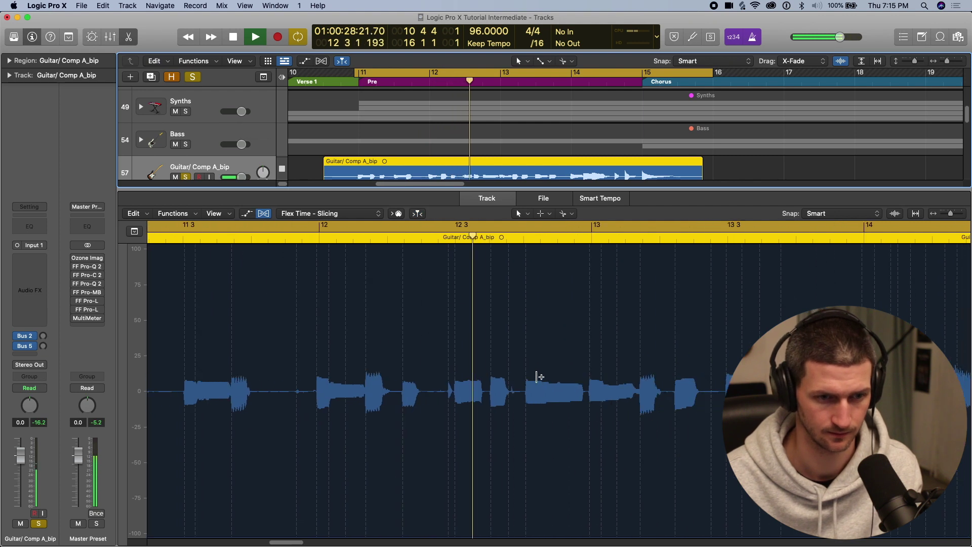
pyautogui.hscroll(5, 521, 370)
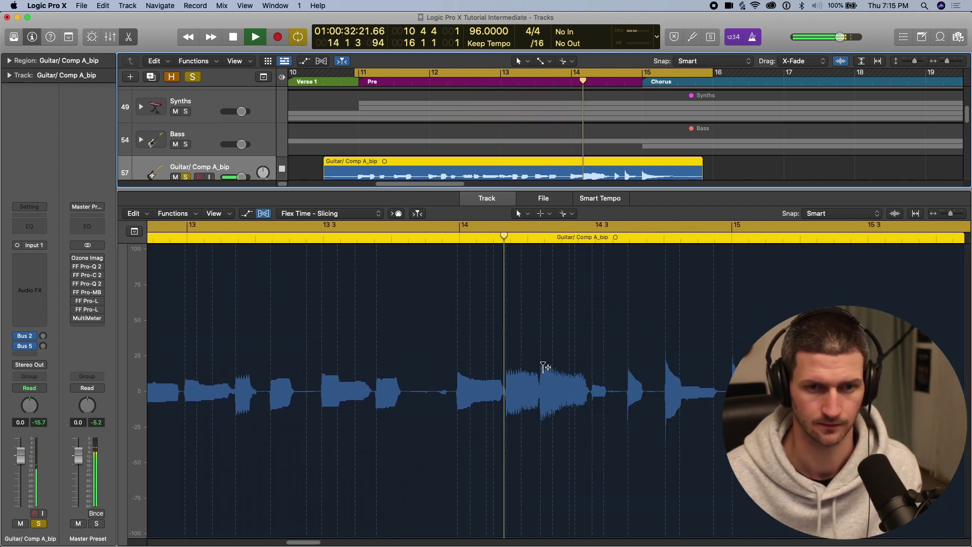
pyautogui.hscroll(1, 657, 370)
pyautogui.hscroll(1, 658, 370)
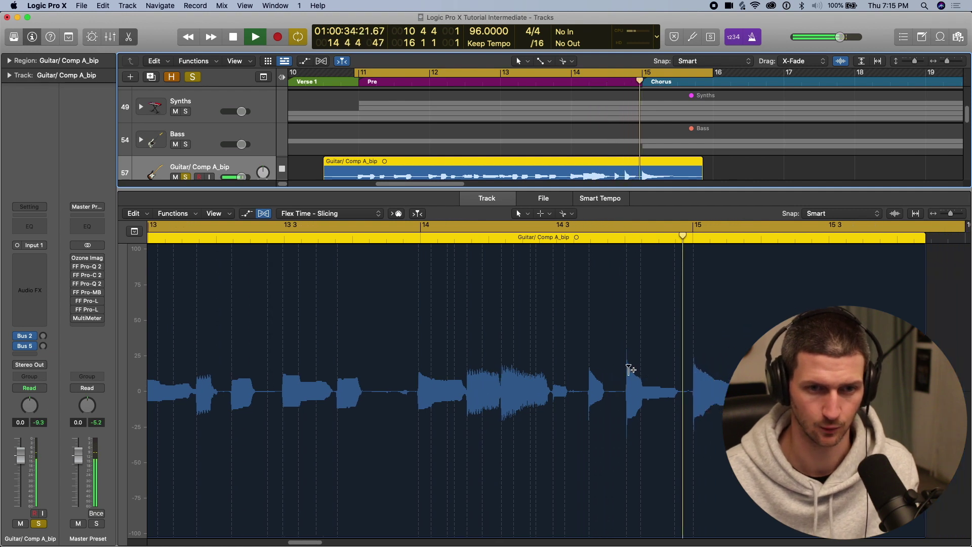
pyautogui.press('space')
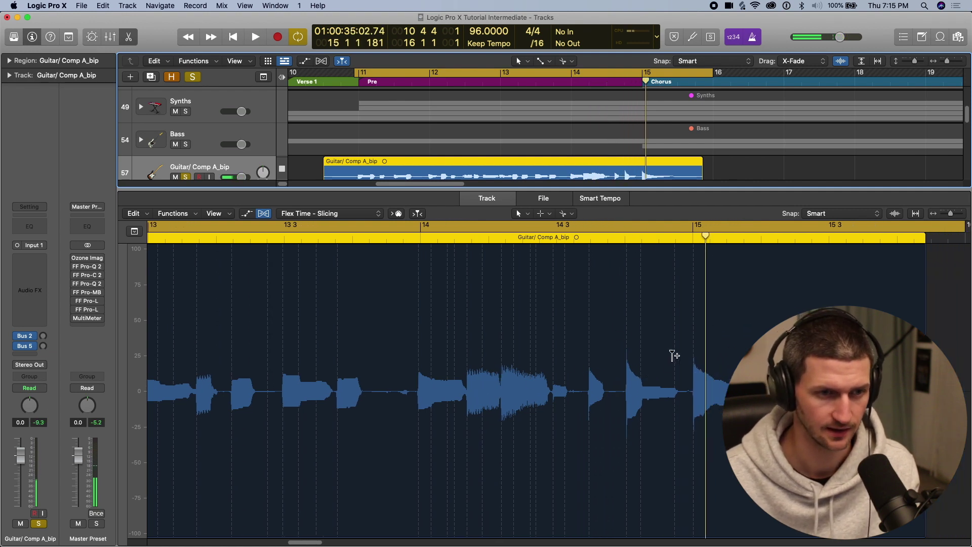
# Try to add and shift a single flex marker on the first guitar note's transient at bar 11
pyautogui.hscroll(-15, 679, 352)
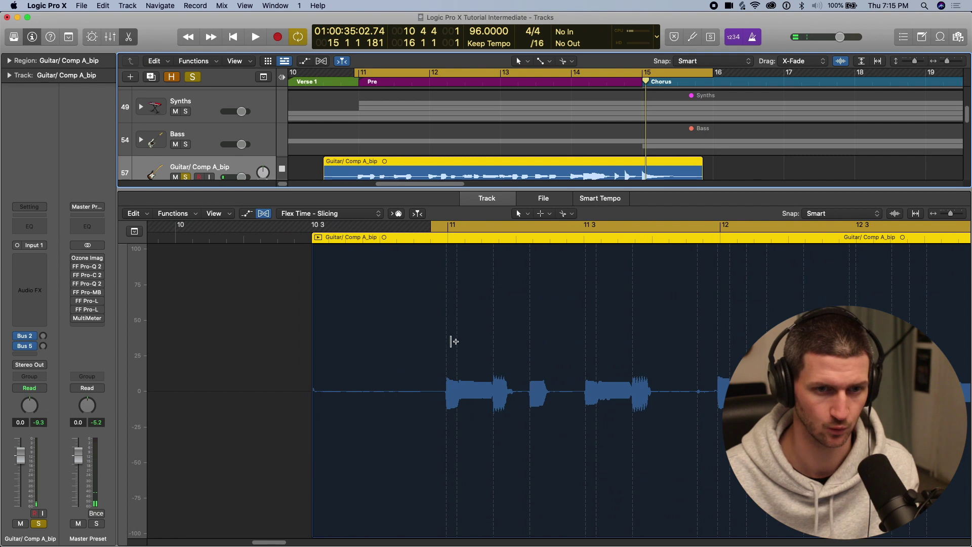
pyautogui.hscroll(-4, 451, 375)
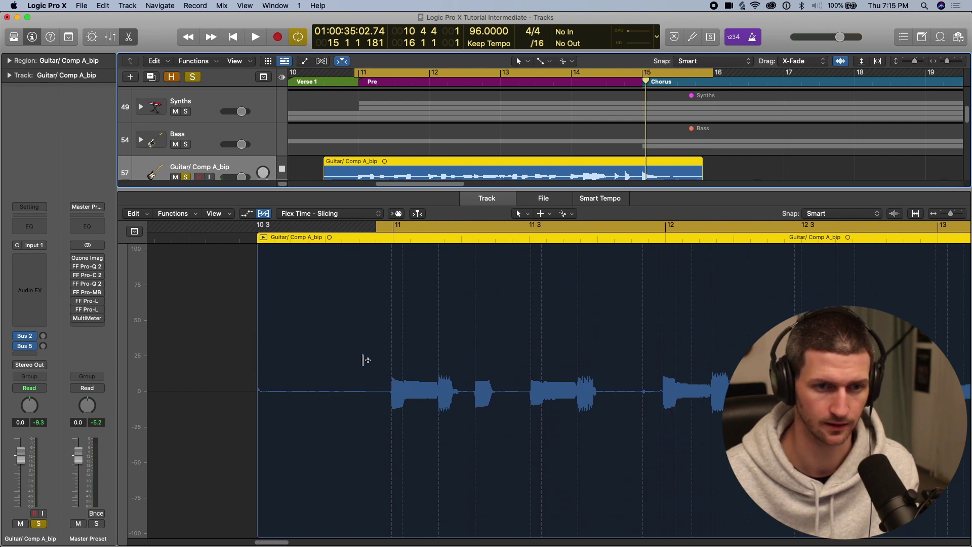
pyautogui.hscroll(3, 523, 380)
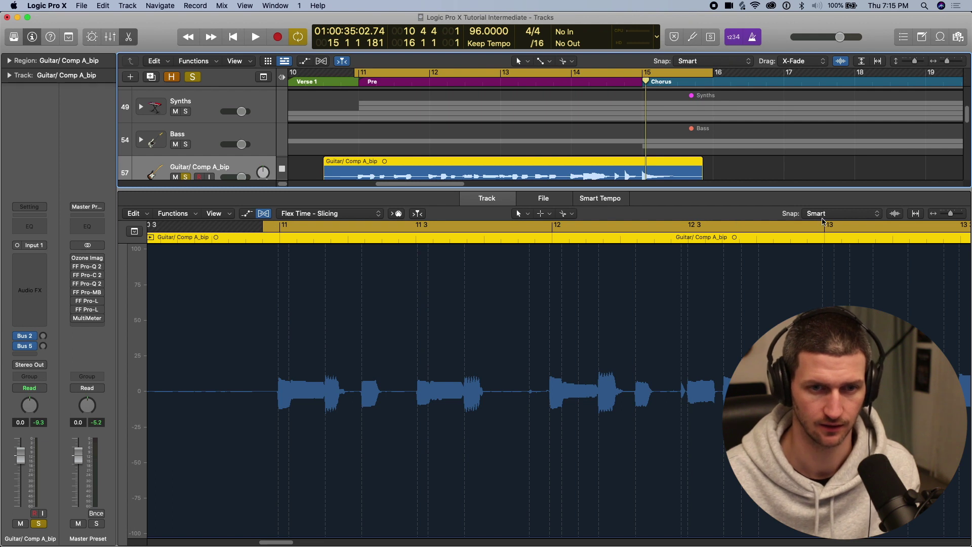
pyautogui.hscroll(15, 845, 226)
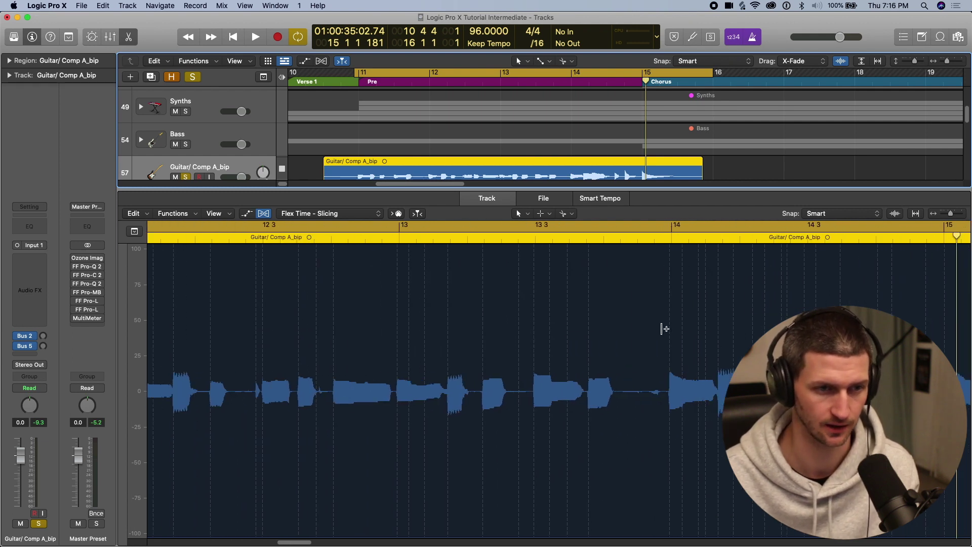
pyautogui.hscroll(-15, 399, 406)
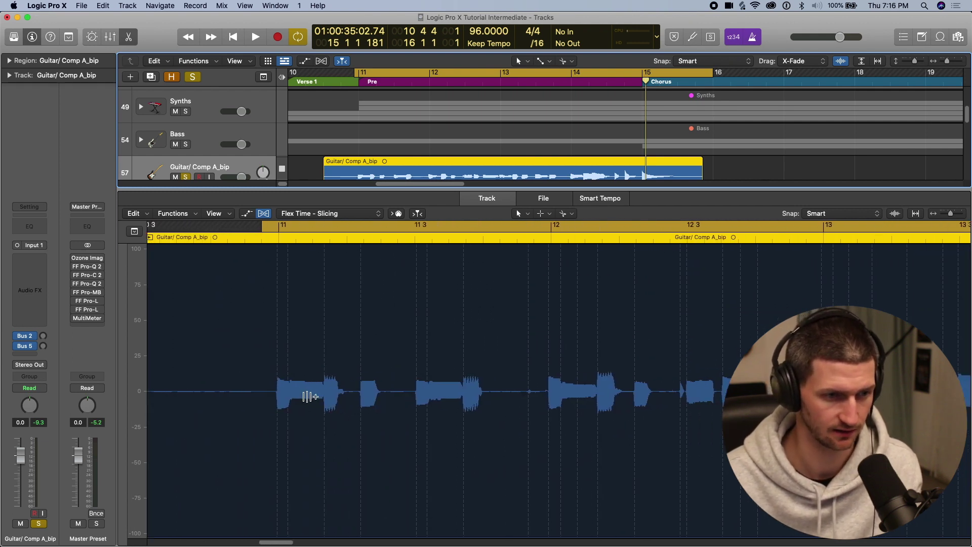
pyautogui.click(279, 360)
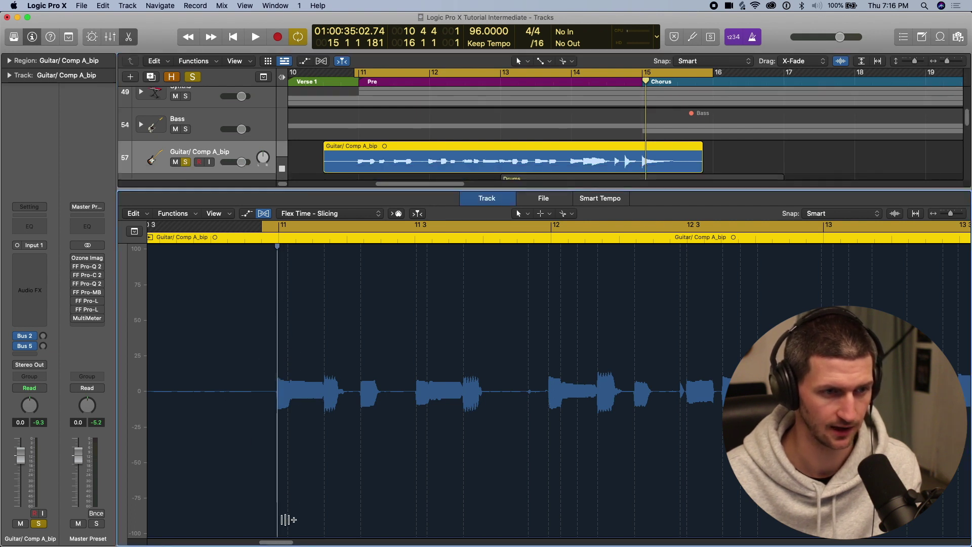
pyautogui.click(278, 361)
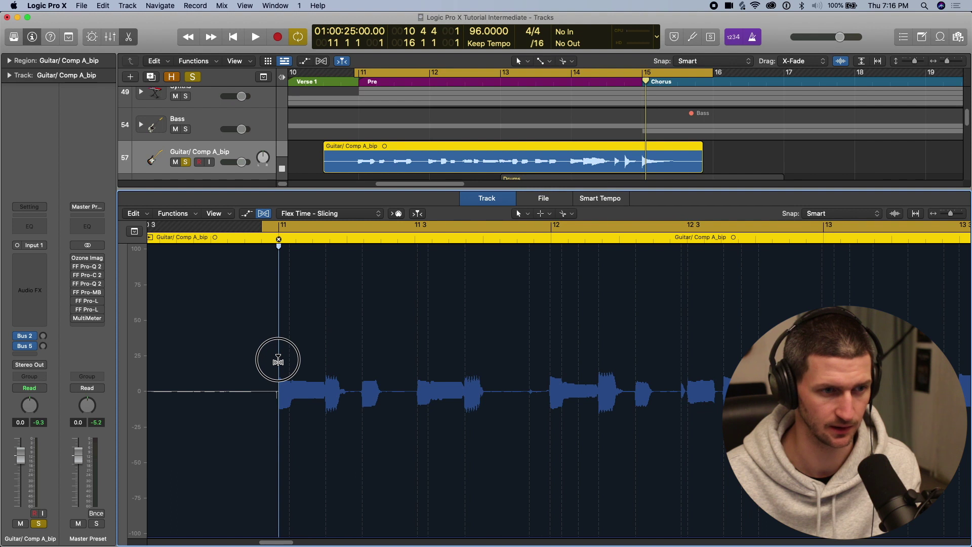
pyautogui.moveTo(278, 361); pyautogui.dragTo(277, 360)
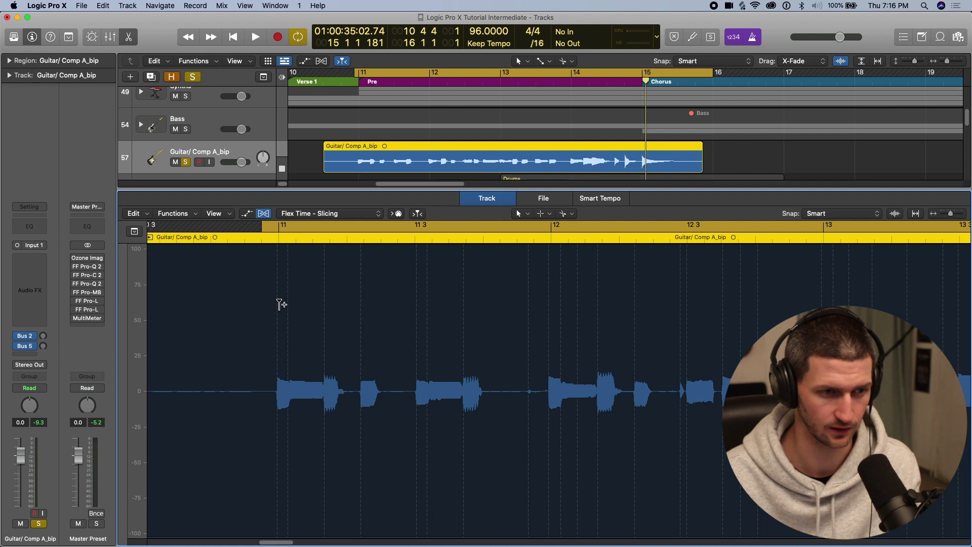
# Try adding flex markers on the first note's transient and its neighbouring transient at bar 11, and undo them
pyautogui.click(277, 431)
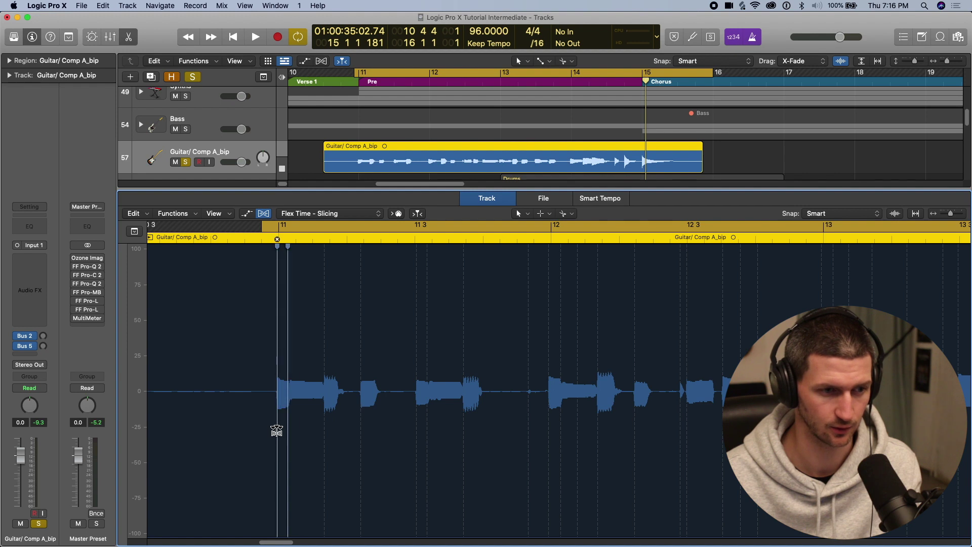
pyautogui.moveTo(288, 248)
pyautogui.scroll(5, 269, 421)
pyautogui.scroll(-2, 466, 421)
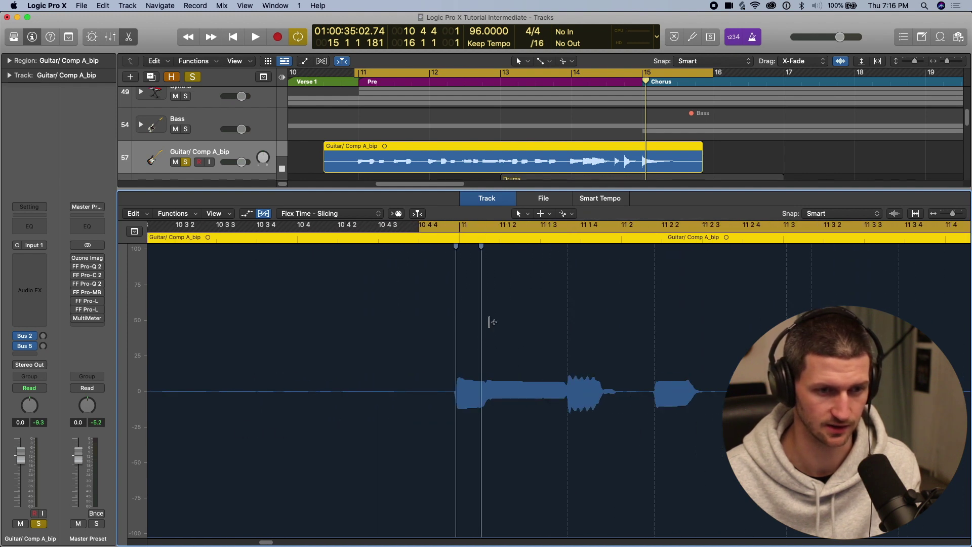
pyautogui.click(431, 456)
pyautogui.moveTo(455, 401)
pyautogui.press('super+z')
pyautogui.press('super+z')
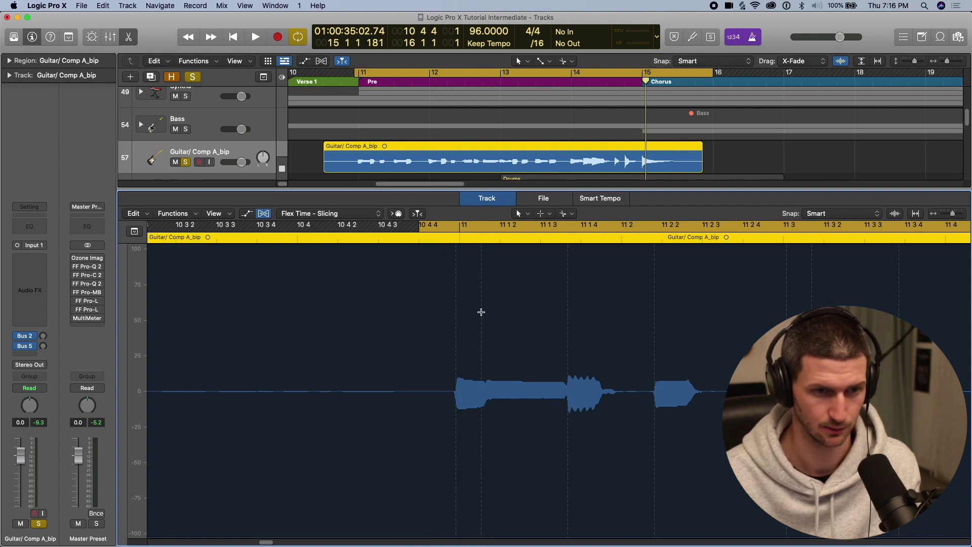
# Try to shift the second guitar note, near 11 1 4, between flex markers on its neighbouring transients
pyautogui.click(569, 459)
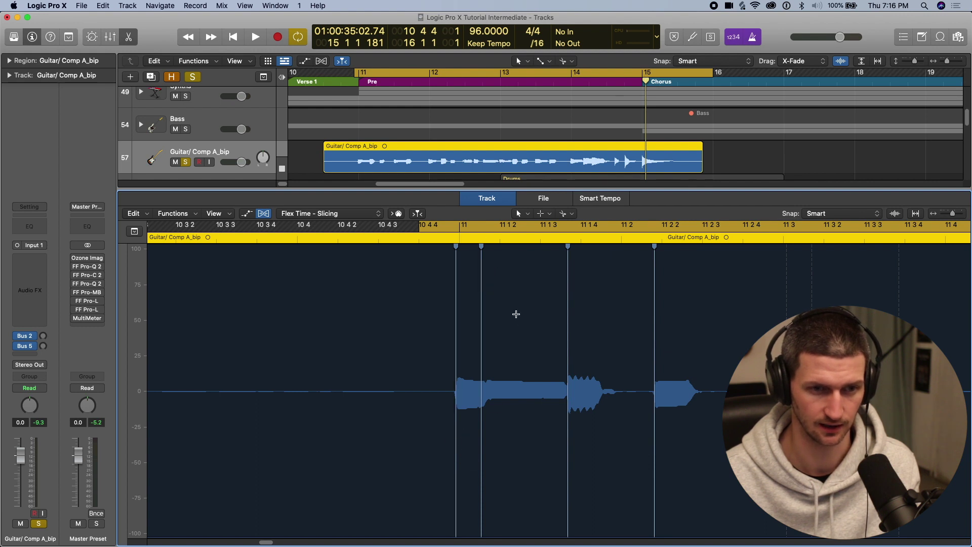
pyautogui.press('super+z')
pyautogui.click(570, 459)
pyautogui.moveTo(571, 252)
pyautogui.mouseDown()
pyautogui.moveTo(536, 254)
pyautogui.moveTo(586, 253)
pyautogui.moveTo(503, 256)
pyautogui.moveTo(634, 260)
pyautogui.moveTo(495, 257)
pyautogui.moveTo(580, 266)
pyautogui.moveTo(569, 263)
pyautogui.mouseUp()
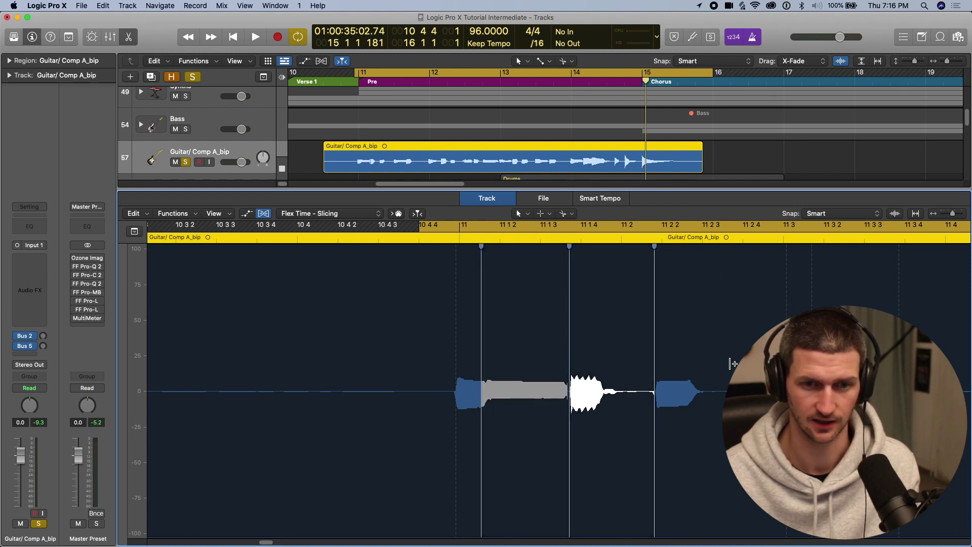
# Place a flex marker on the first guitar note's transient and align it exactly with bar 11
pyautogui.hscroll(3, 403, 309)
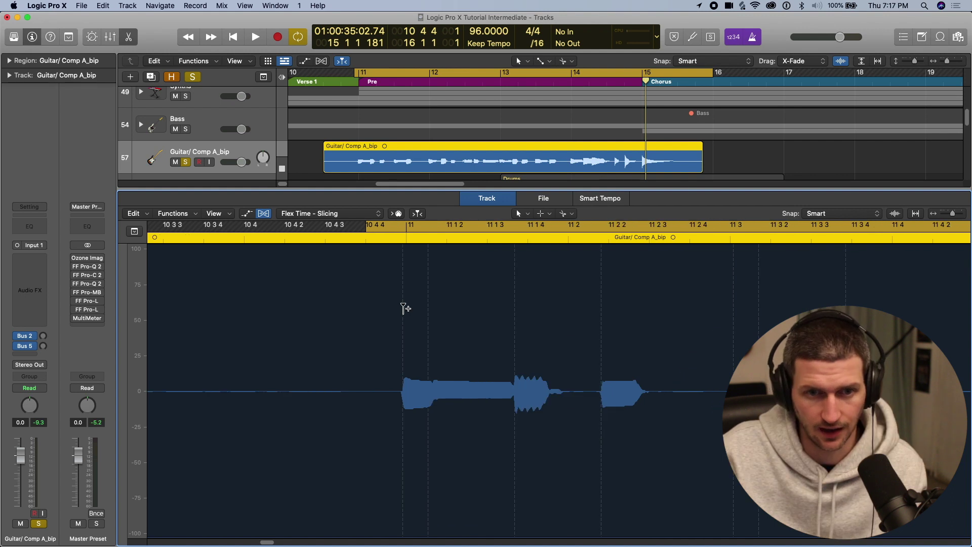
pyautogui.hscroll(3, 405, 308)
pyautogui.hscroll(3, 405, 308)
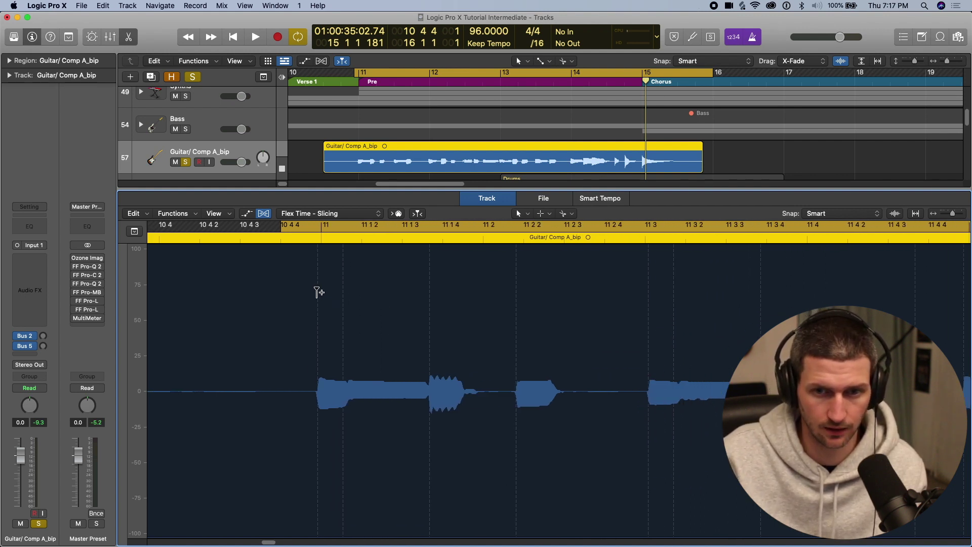
pyautogui.moveTo(317, 292); pyautogui.dragTo(319, 292)
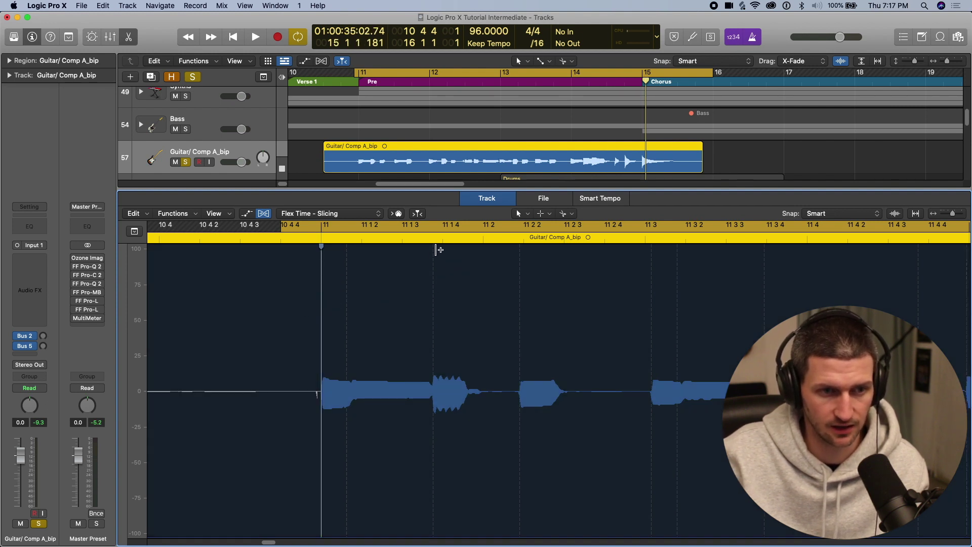
# Pin the second guitar note with a flex marker just before 11 1 4 and move the third note onto 11 2 2
pyautogui.moveTo(435, 266)
pyautogui.mouseDown()
pyautogui.moveTo(445, 267)
pyautogui.moveTo(434, 267)
pyautogui.mouseUp()
pyautogui.click(520, 268)
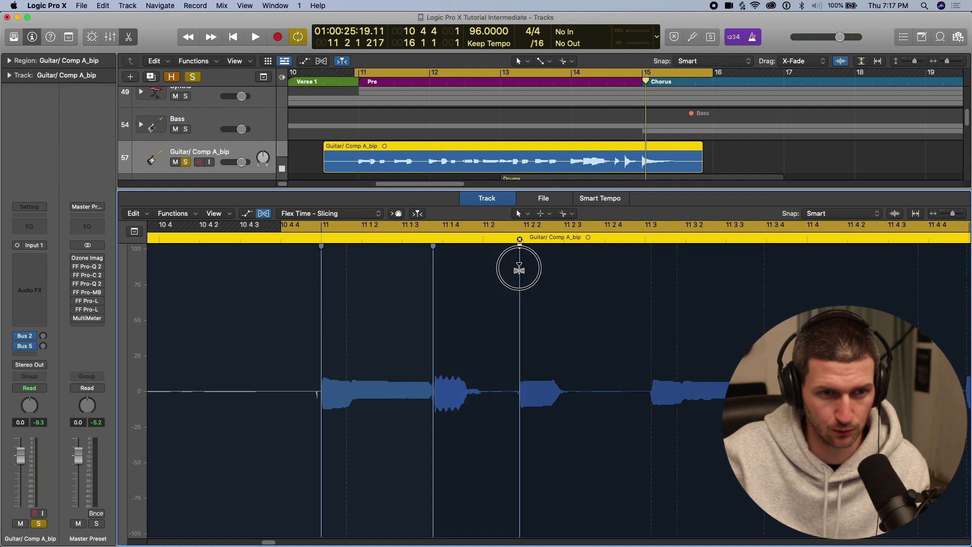
pyautogui.moveTo(520, 268); pyautogui.dragTo(524, 267)
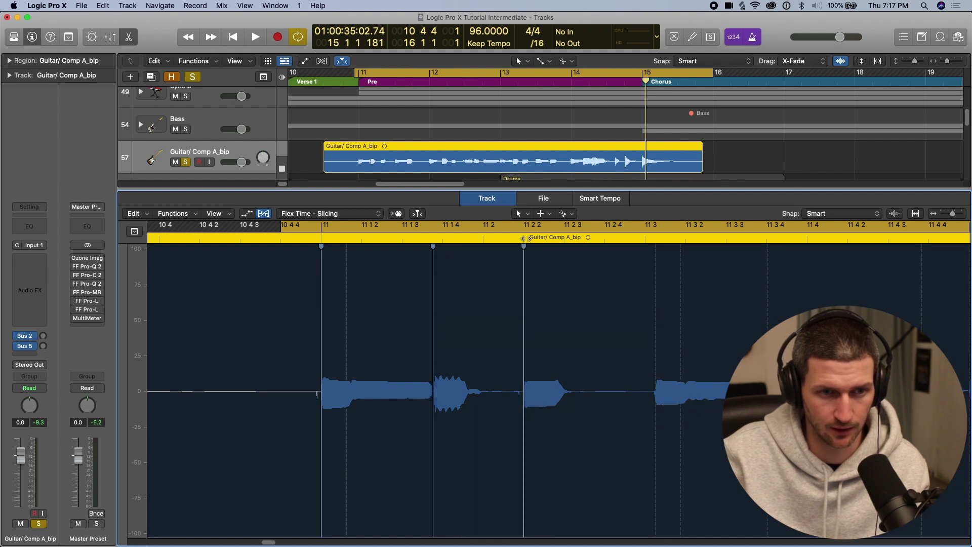
# Align the guitar notes near 11 3 and bar 12 with those grid positions using flex markers
pyautogui.hscroll(10, 560, 282)
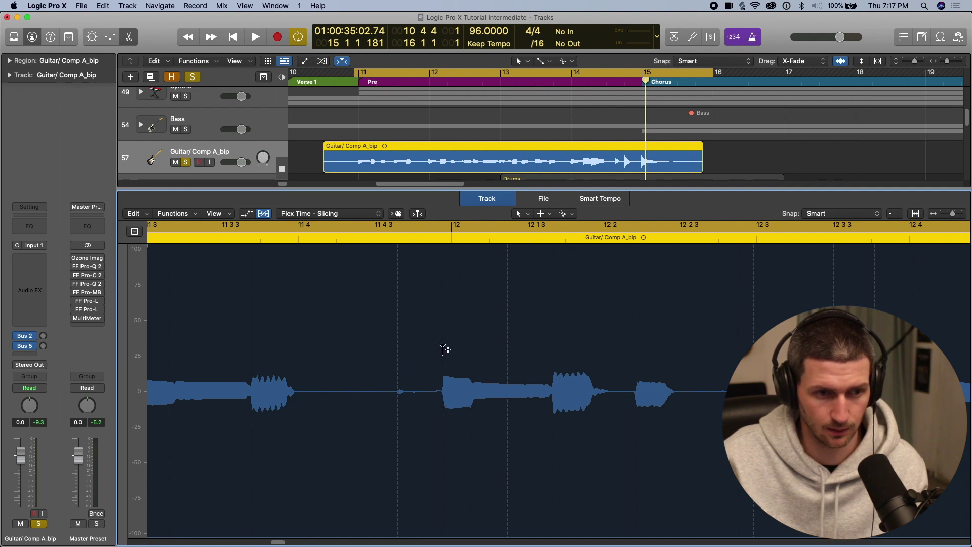
pyautogui.moveTo(443, 334); pyautogui.dragTo(449, 334)
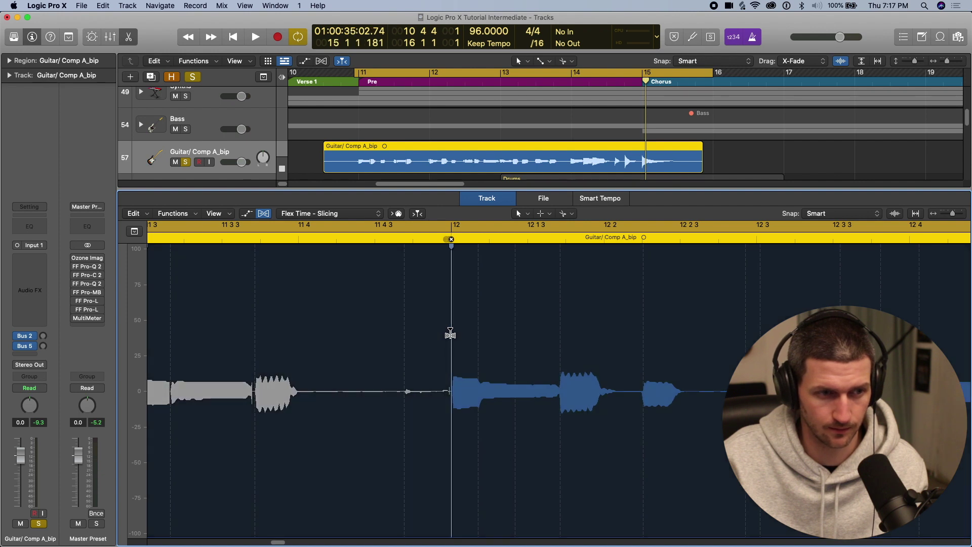
pyautogui.hscroll(-4, 421, 324)
pyautogui.hscroll(-6, 412, 358)
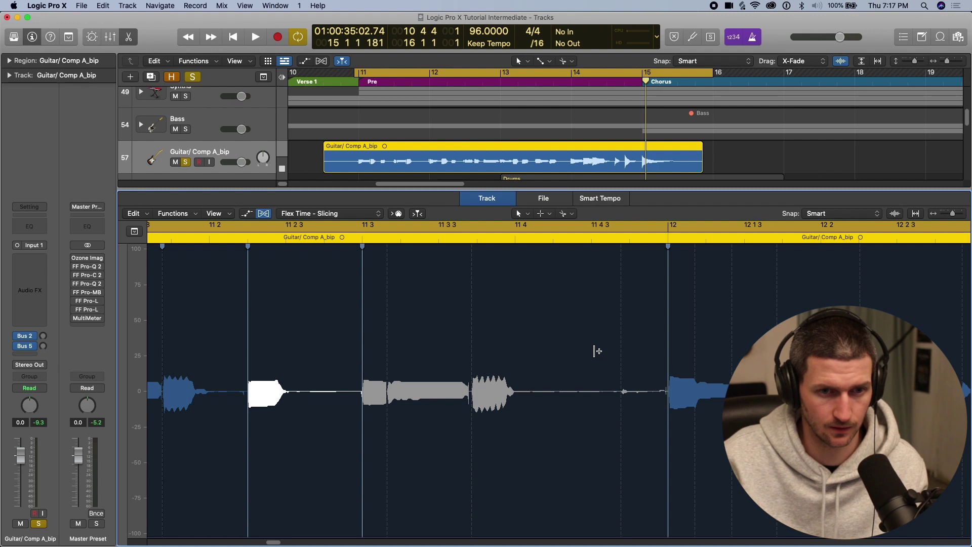
pyautogui.hscroll(20, 597, 351)
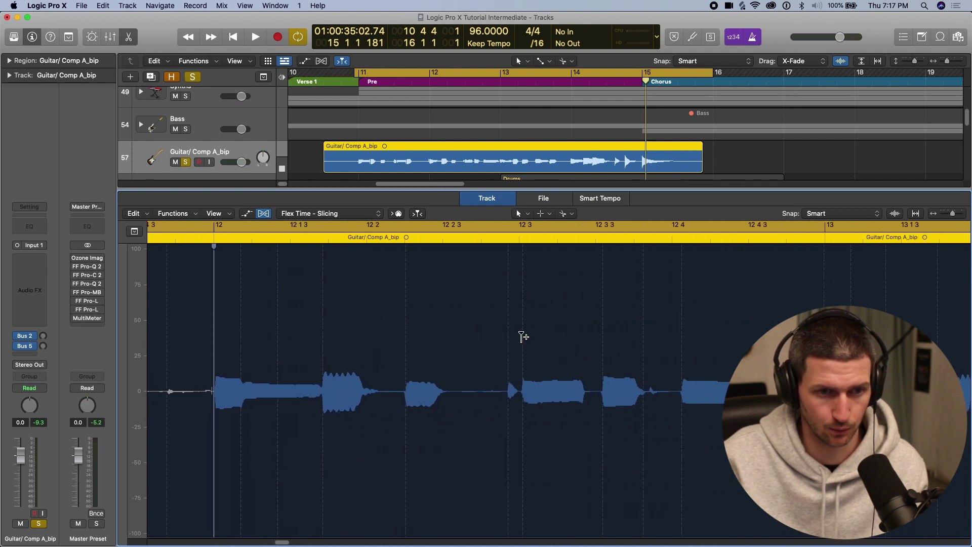
# Align the guitar notes near 12 3, 13, 13 1 4 and 13 2 2 with the grid using flex markers
pyautogui.click(523, 335)
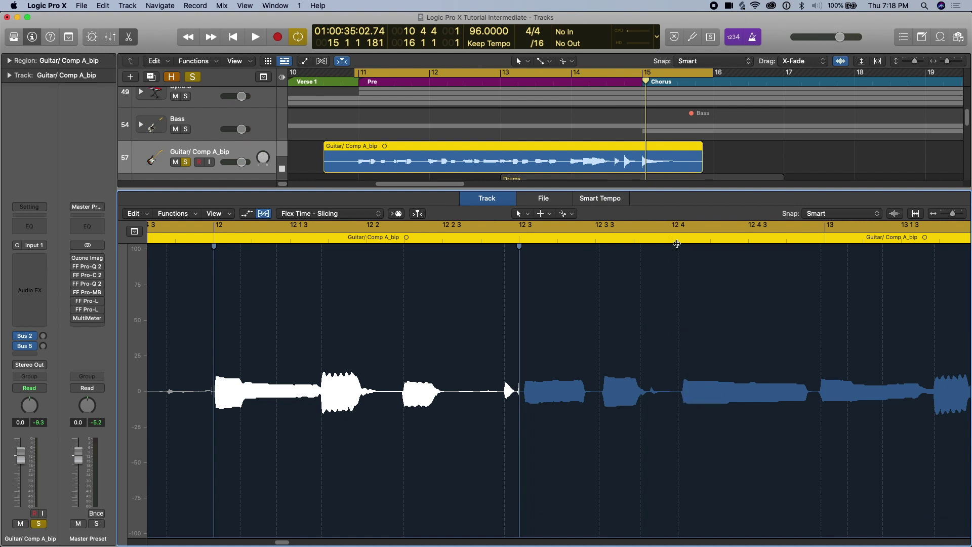
pyautogui.hscroll(5, 608, 273)
pyautogui.click(568, 270)
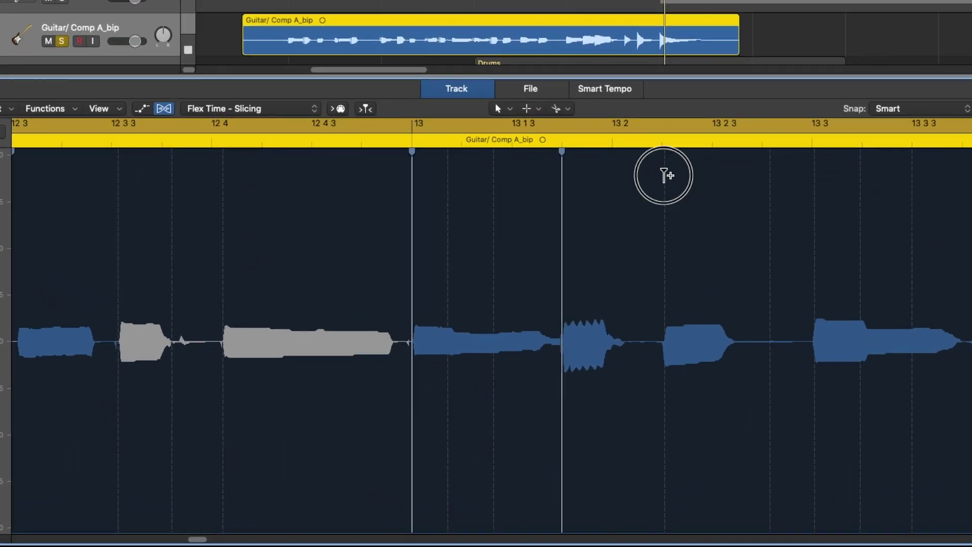
pyautogui.click(653, 203)
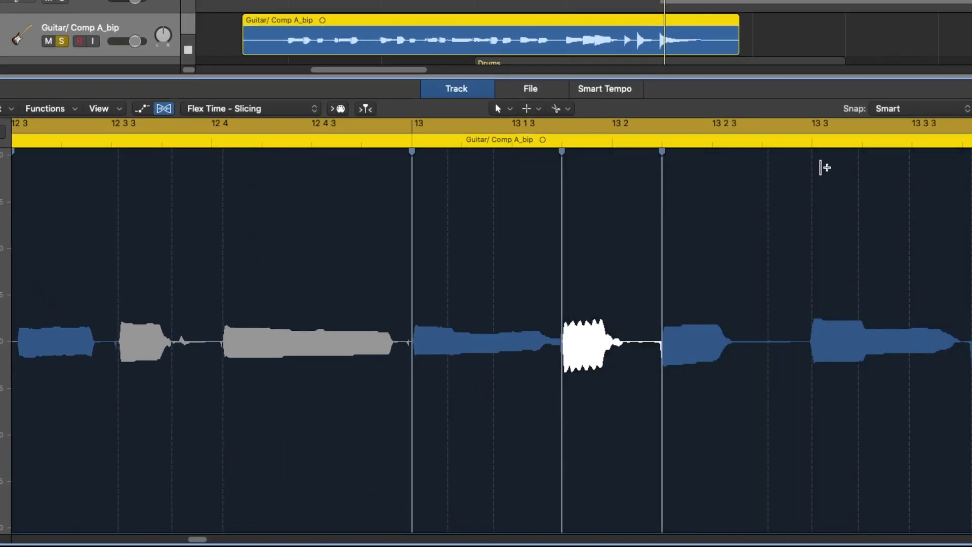
# Align the guitar notes near 13 3 4 and bar 14 with the grid using flex markers
pyautogui.hscroll(8, 760, 175)
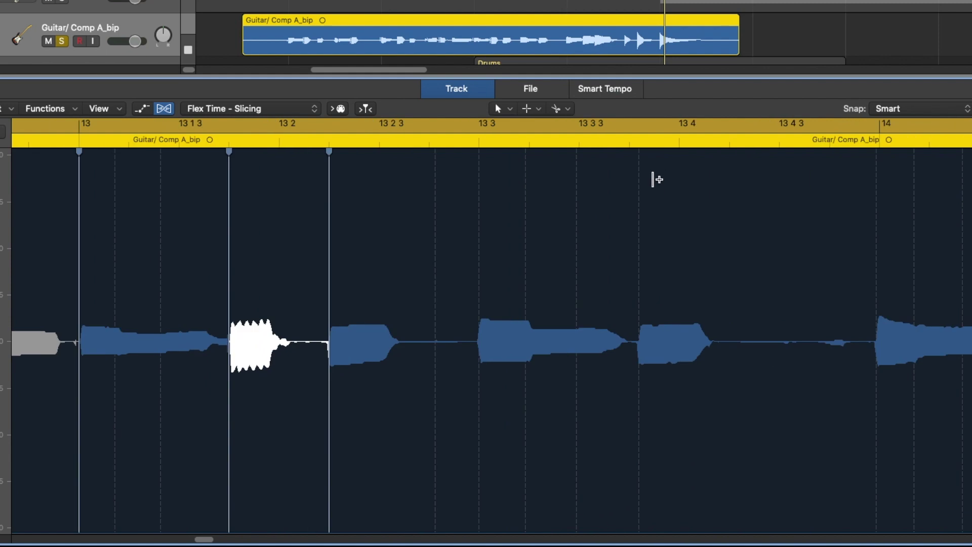
pyautogui.click(641, 171)
pyautogui.moveTo(641, 171); pyautogui.dragTo(630, 169)
pyautogui.hscroll(8, 872, 177)
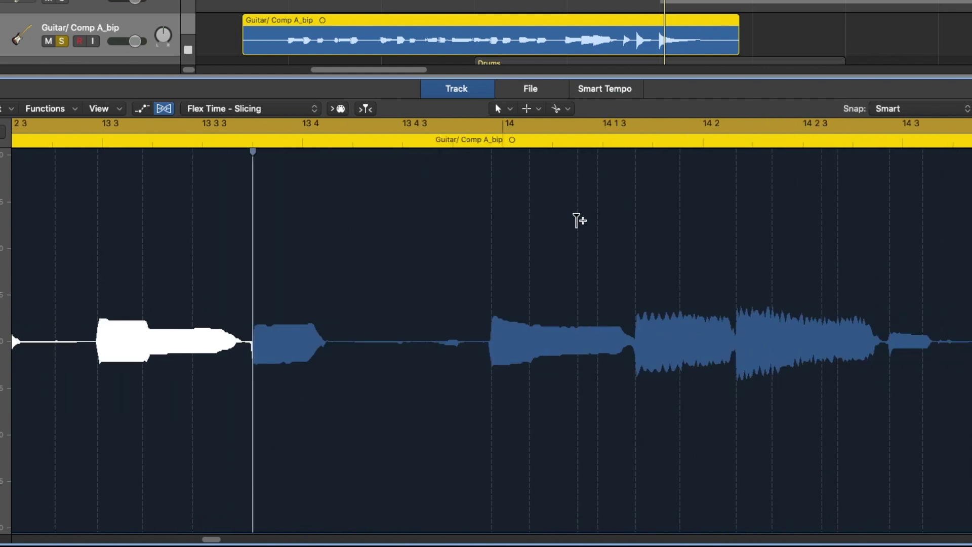
pyautogui.moveTo(490, 213); pyautogui.dragTo(504, 204)
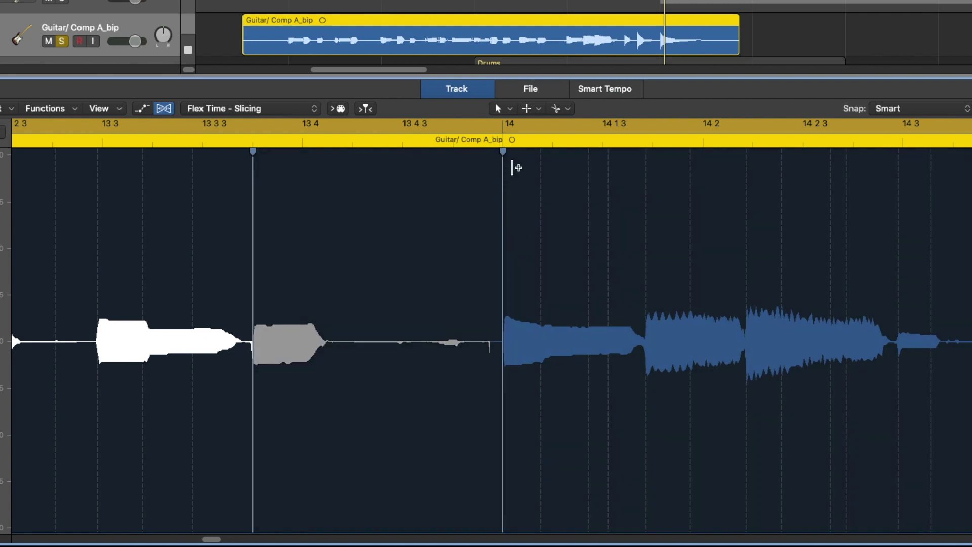
# Play the cycled guitar section through beat 14 4 while following the flexed notes in the editor, and replay it from the cycle start
pyautogui.hscroll(6, 560, 273)
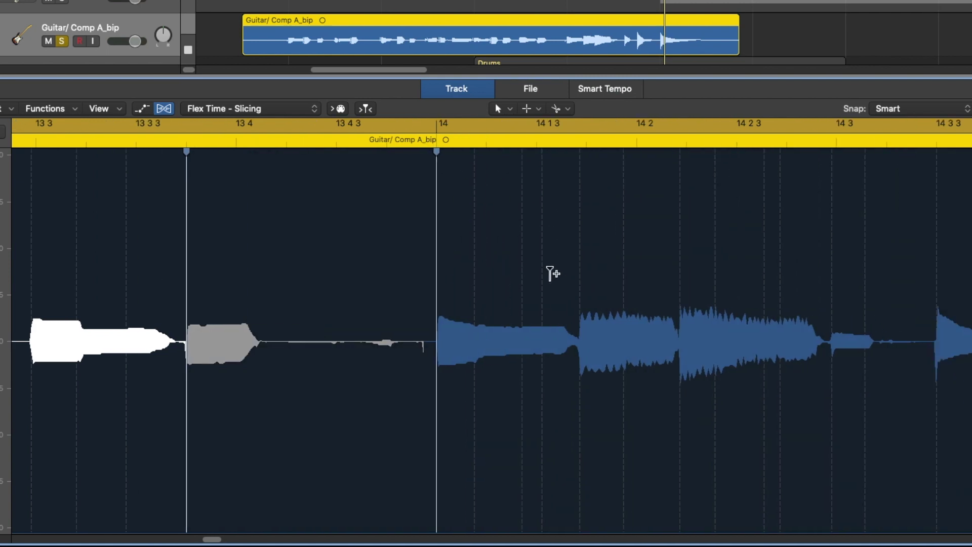
pyautogui.hscroll(-4, 395, 273)
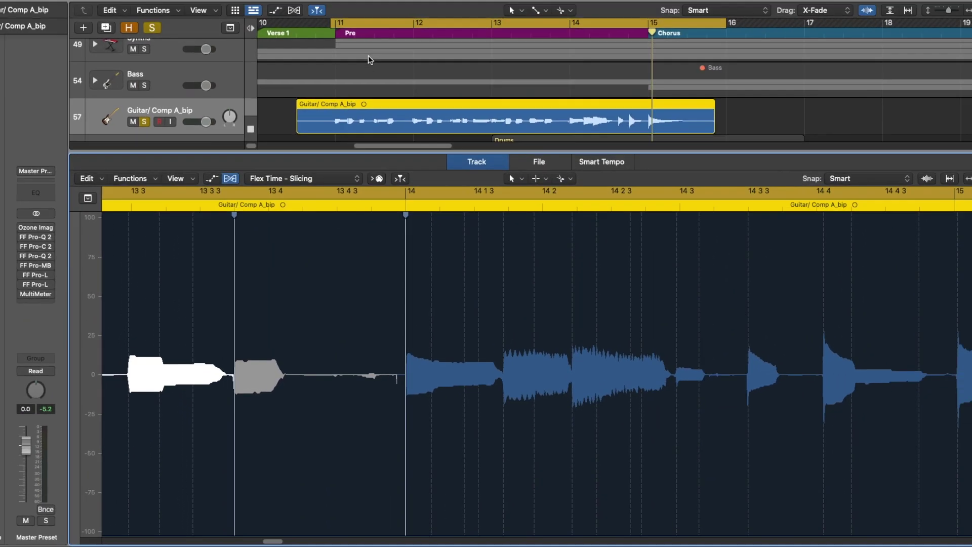
pyautogui.press('space')
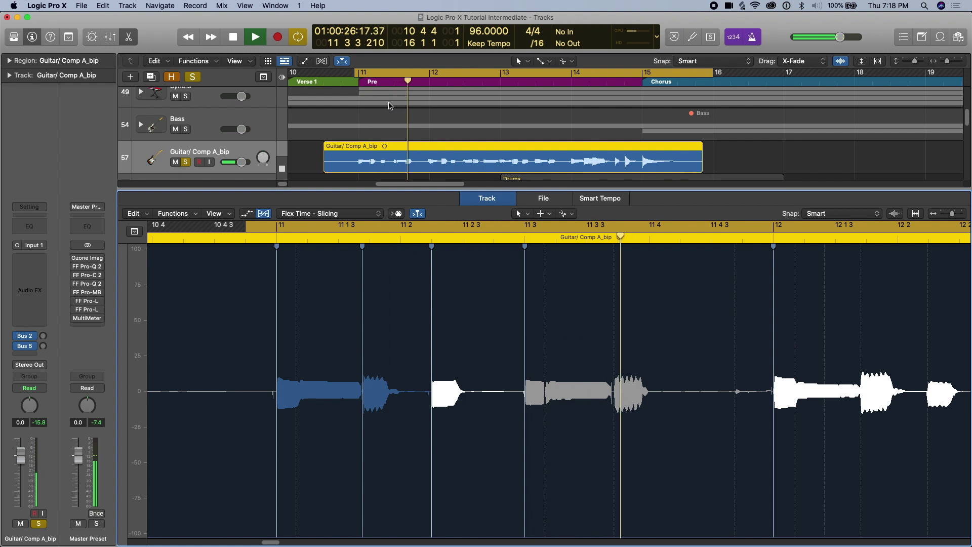
pyautogui.hscroll(5, 623, 327)
pyautogui.scroll(-4, 614, 320)
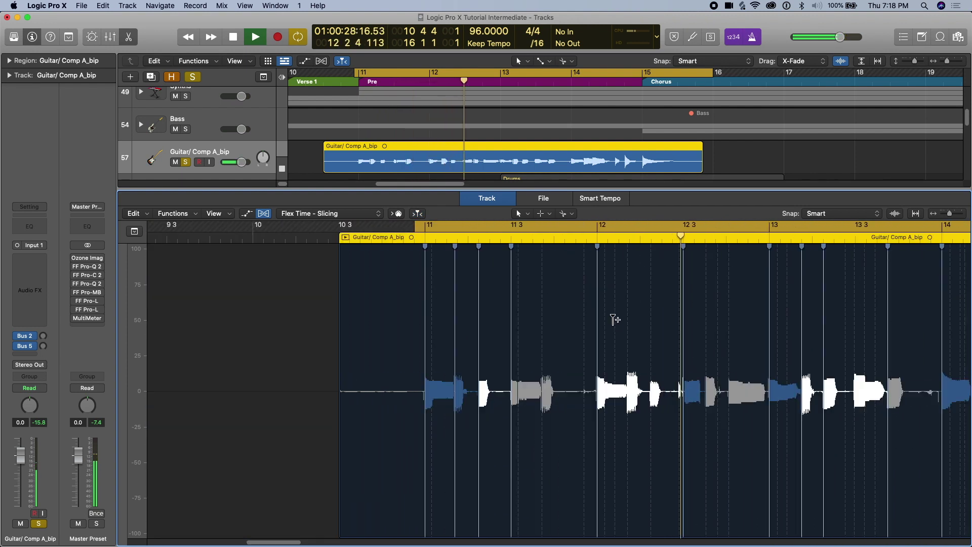
pyautogui.hscroll(3, 613, 319)
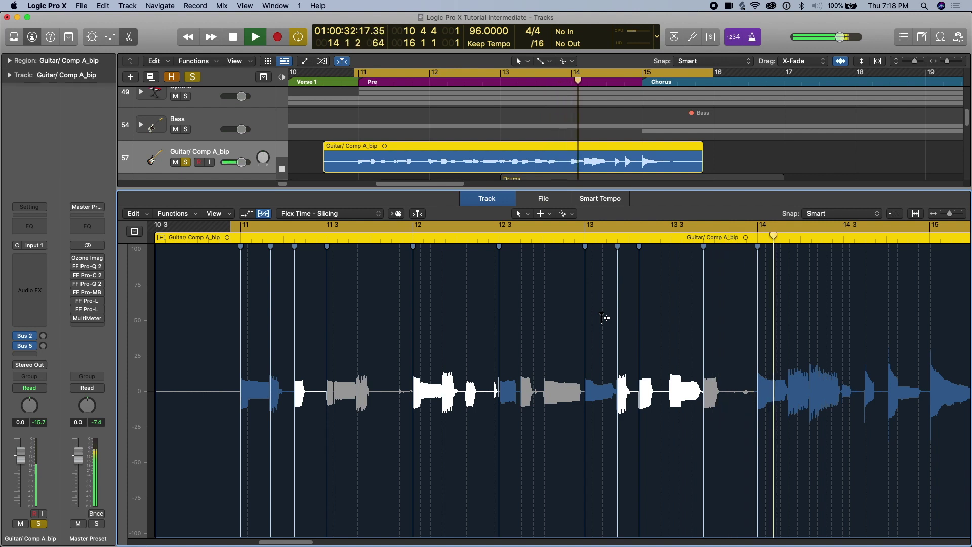
pyautogui.hscroll(2, 687, 314)
pyautogui.hscroll(6, 687, 315)
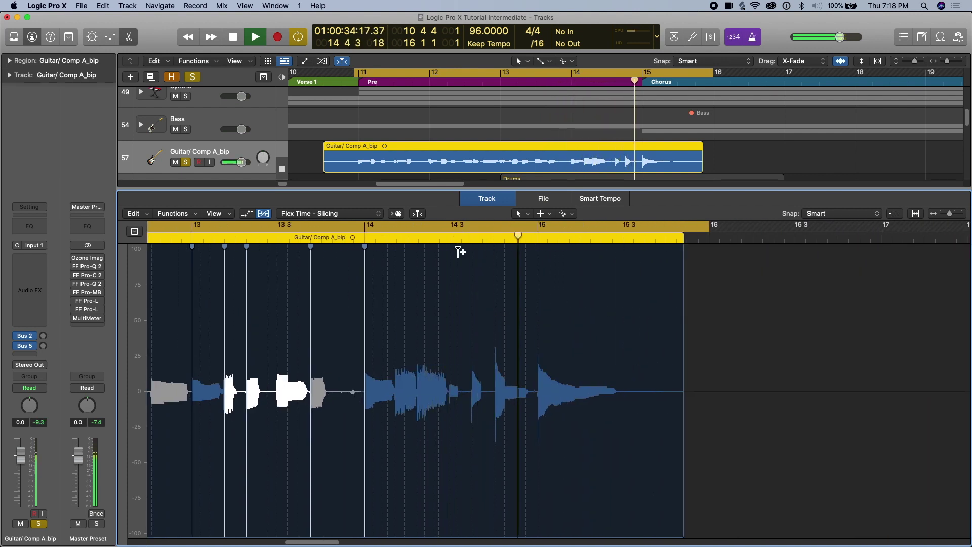
pyautogui.press('space')
pyautogui.press('space')
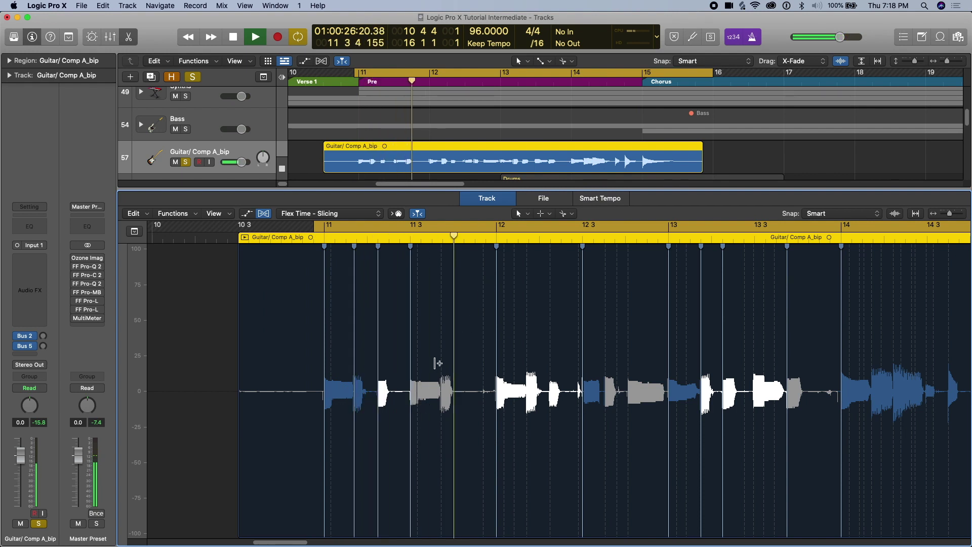
# Cycle the guitar passage from 11 3 to about 12 1 4 and replay it to check the note timing
pyautogui.press('space')
pyautogui.moveTo(418, 227); pyautogui.dragTo(527, 227)
pyautogui.press('space')
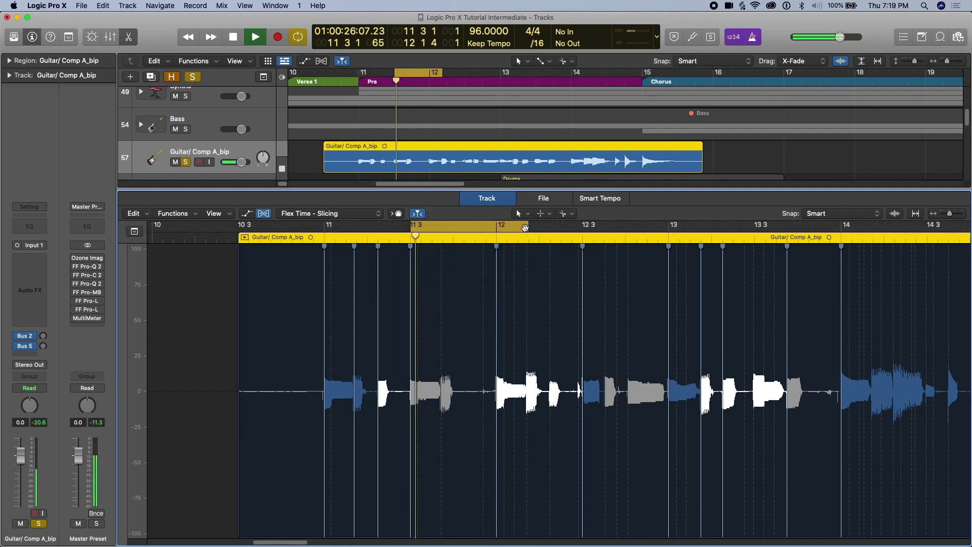
pyautogui.press('super+Right')
pyautogui.press('super+Right')
pyautogui.press('super+Right')
pyautogui.press('space')
pyautogui.press('space')
pyautogui.press('space')
pyautogui.press('space')
# Nudge the guitar note just before 11 3 4 into time with a flex marker, replay it and turn cycling off
pyautogui.press('space')
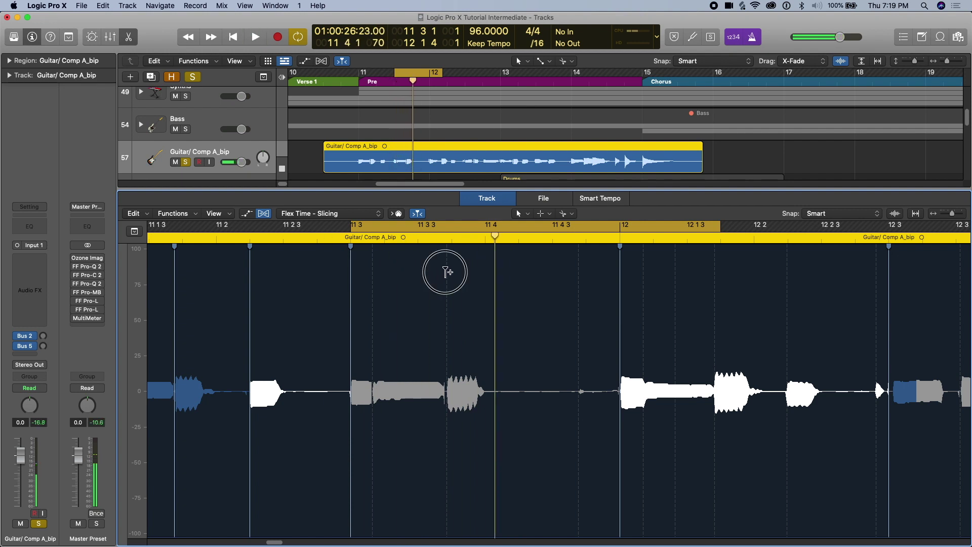
pyautogui.click(445, 273)
pyautogui.moveTo(444, 274); pyautogui.dragTo(445, 273)
pyautogui.press('space')
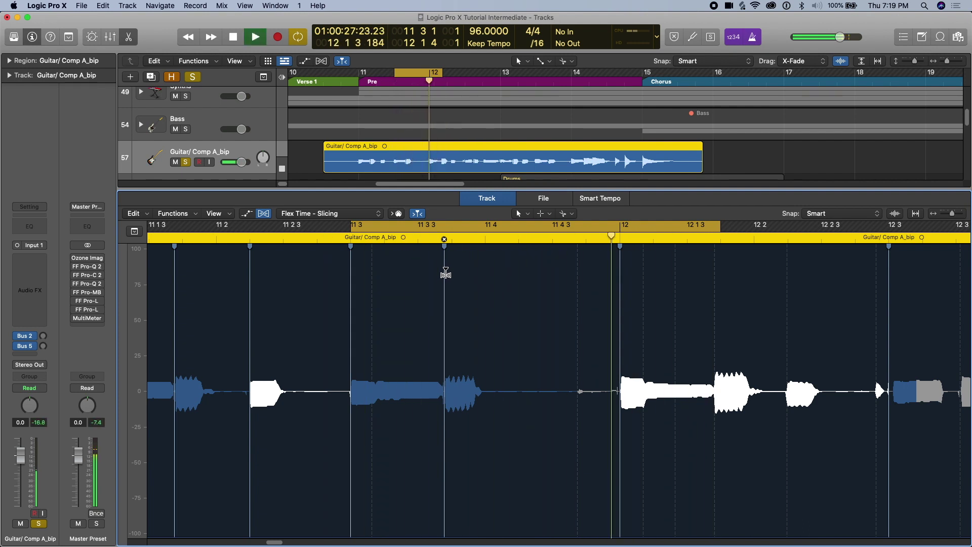
pyautogui.press('space')
pyautogui.press('c')
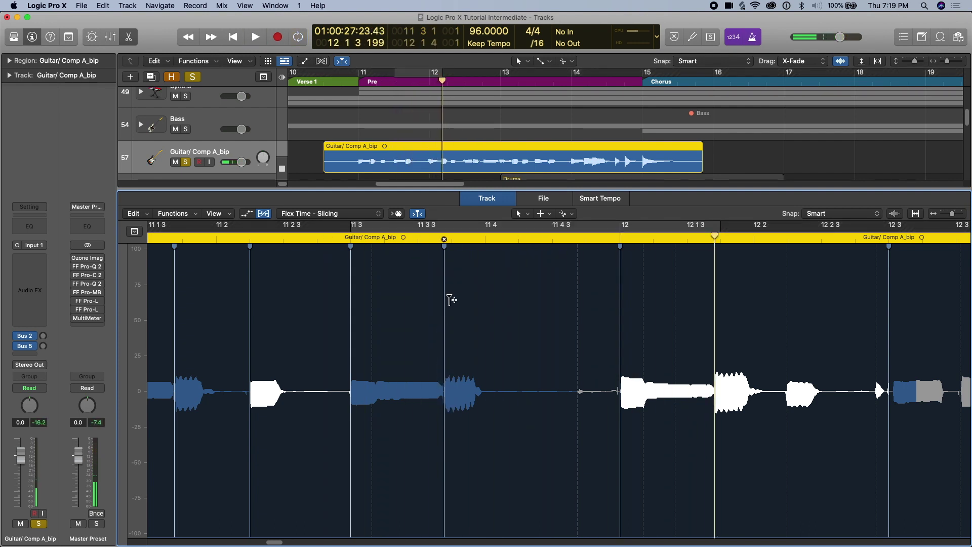
# Cycle bar 14 up to bar 15 and replay the guitar notes there to check their timing
pyautogui.press('super+Left')
pyautogui.hscroll(2, 563, 110)
pyautogui.moveTo(541, 76); pyautogui.dragTo(604, 76)
pyautogui.press('space')
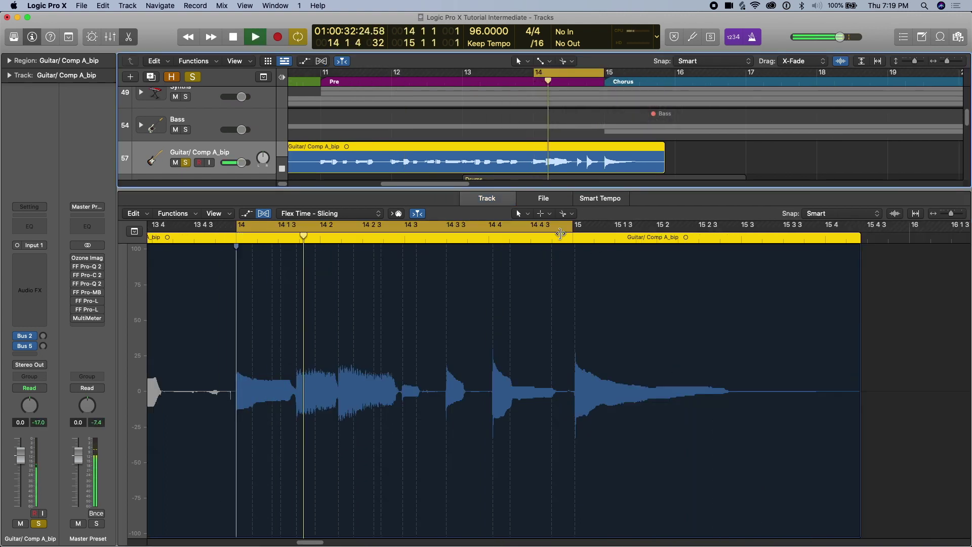
pyautogui.press('space')
pyautogui.press('space')
pyautogui.press('space')
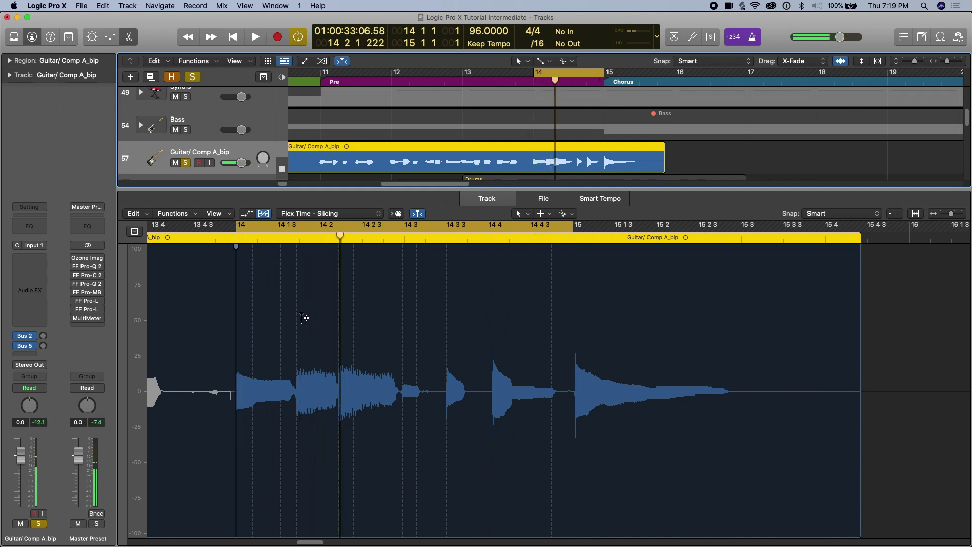
pyautogui.scroll(3, 305, 317)
pyautogui.press('space')
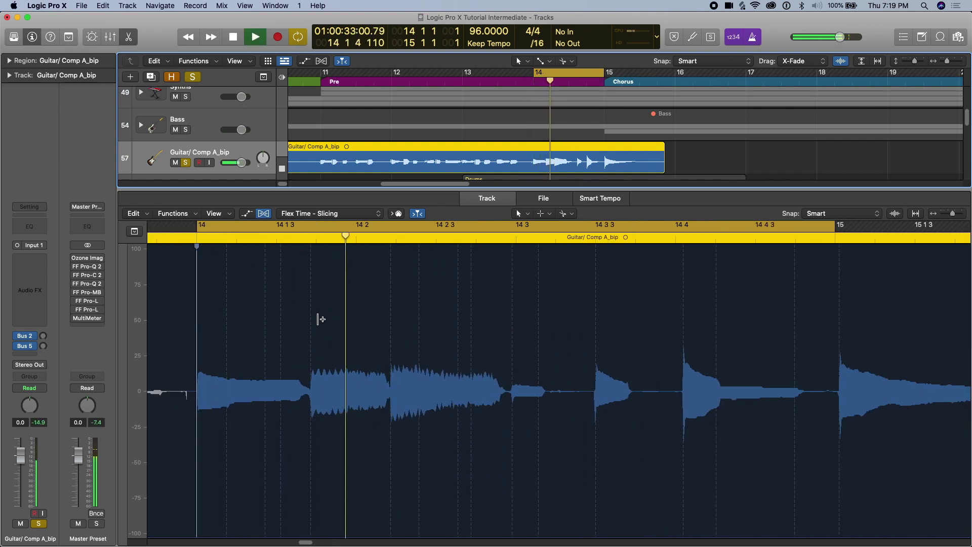
pyautogui.press('space')
# Try to align the guitar note near 14 1 4 with a single flex marker, and delete that marker
pyautogui.press('space')
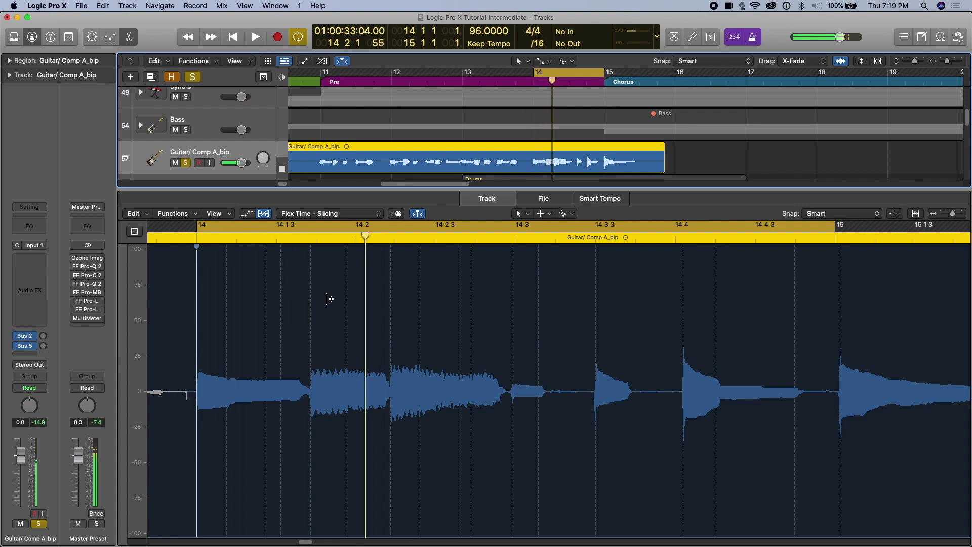
pyautogui.click(312, 277)
pyautogui.moveTo(312, 278); pyautogui.dragTo(317, 278)
pyautogui.press('space')
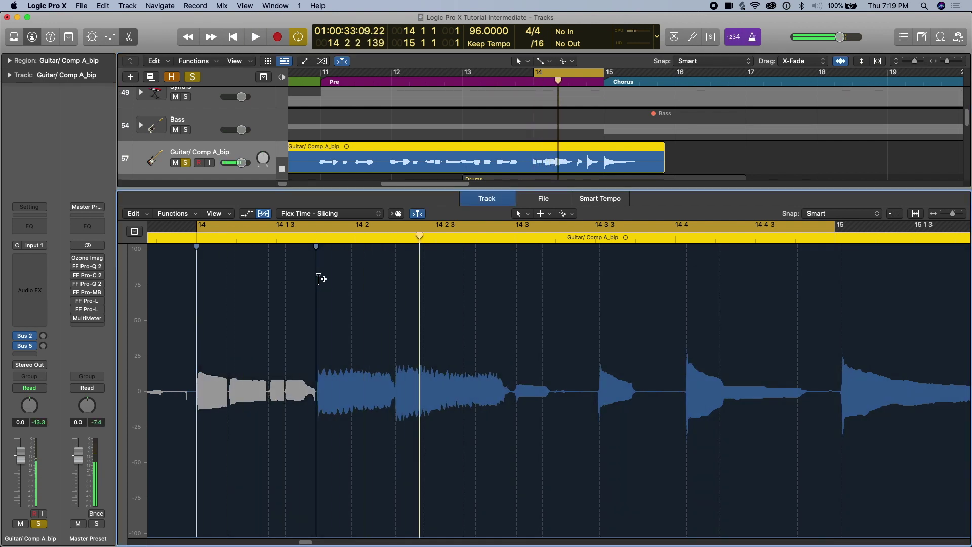
pyautogui.doubleClick(319, 278)
pyautogui.moveTo(313, 286); pyautogui.dragTo(315, 287)
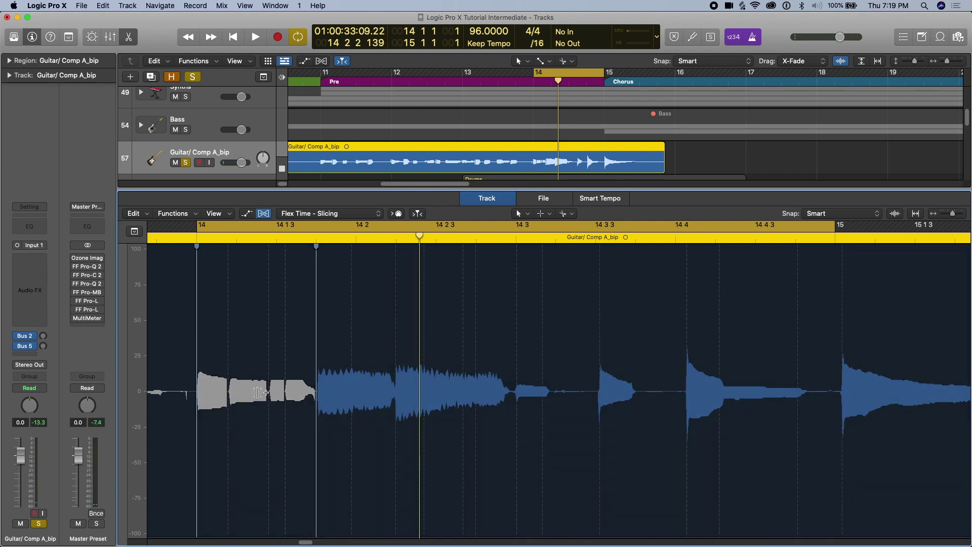
pyautogui.doubleClick(314, 464)
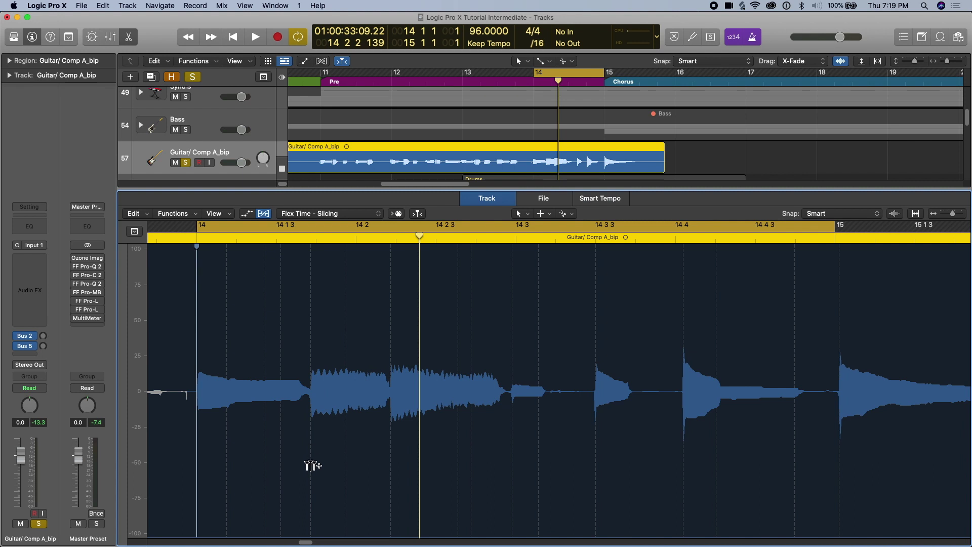
# Isolate the guitar note near 14 1 4 with three flex markers, align it with the grid and replay it
pyautogui.click(311, 466)
pyautogui.moveTo(312, 253); pyautogui.dragTo(316, 245)
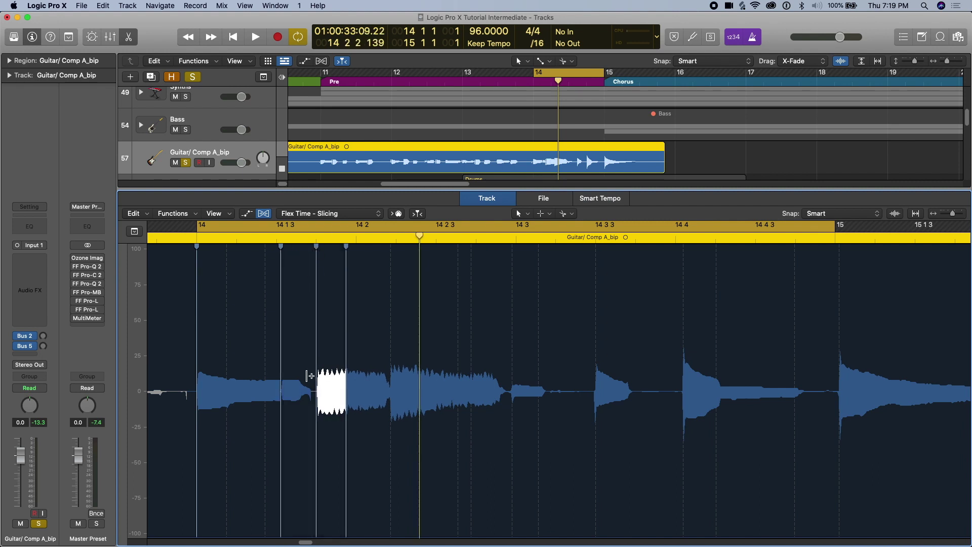
pyautogui.press('space')
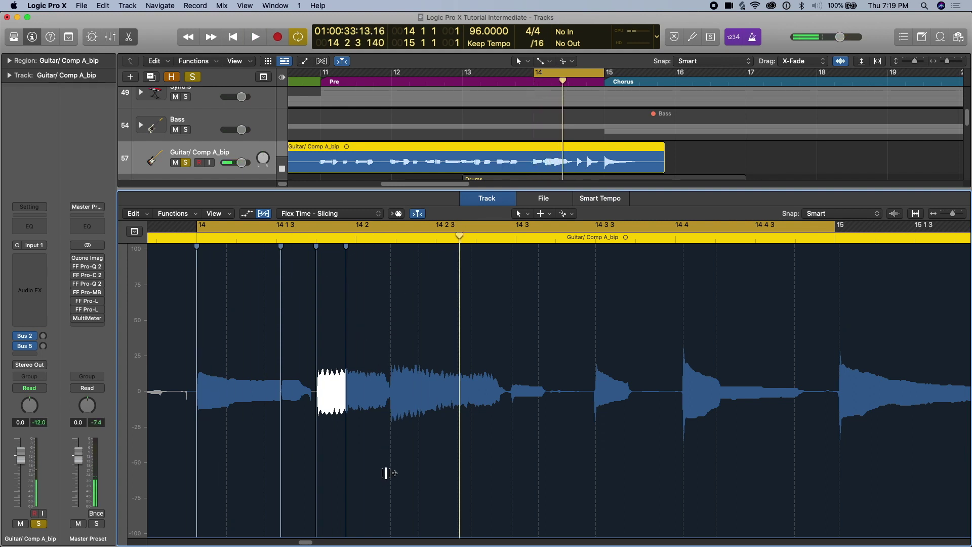
# Try to align the guitar note near 14 2 2 using three flex markers, undo the move and remove the added markers
pyautogui.click(391, 458)
pyautogui.moveTo(393, 250); pyautogui.dragTo(396, 245)
pyautogui.press('space')
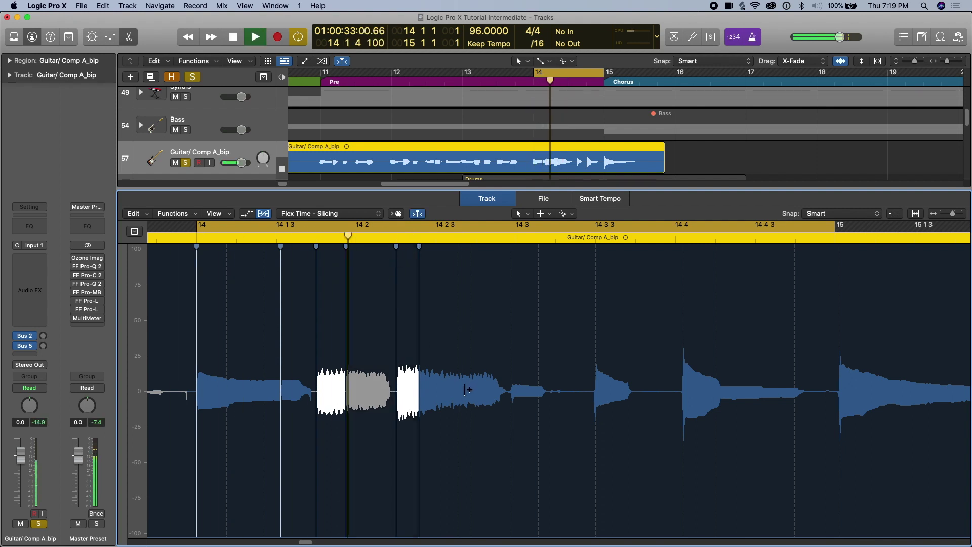
pyautogui.press('space')
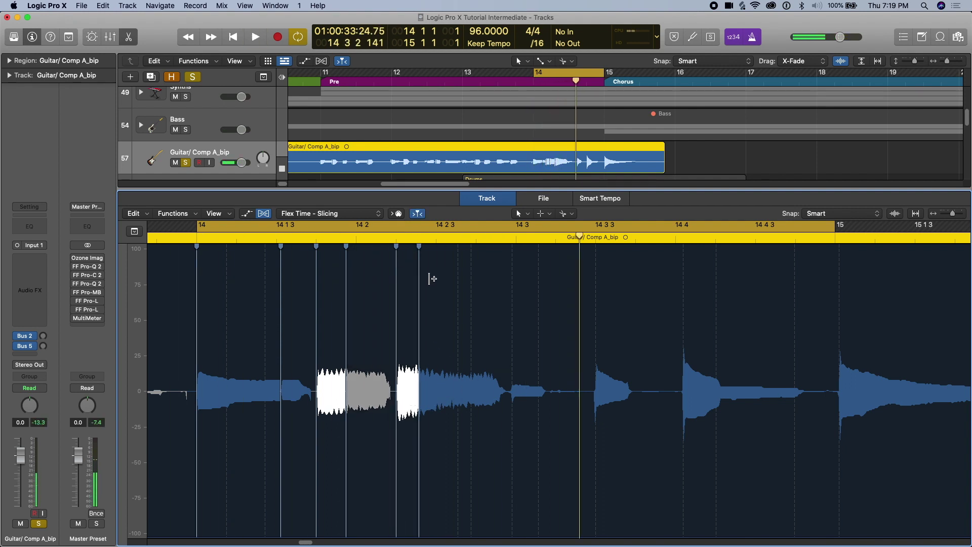
pyautogui.press('super+z')
pyautogui.press('space')
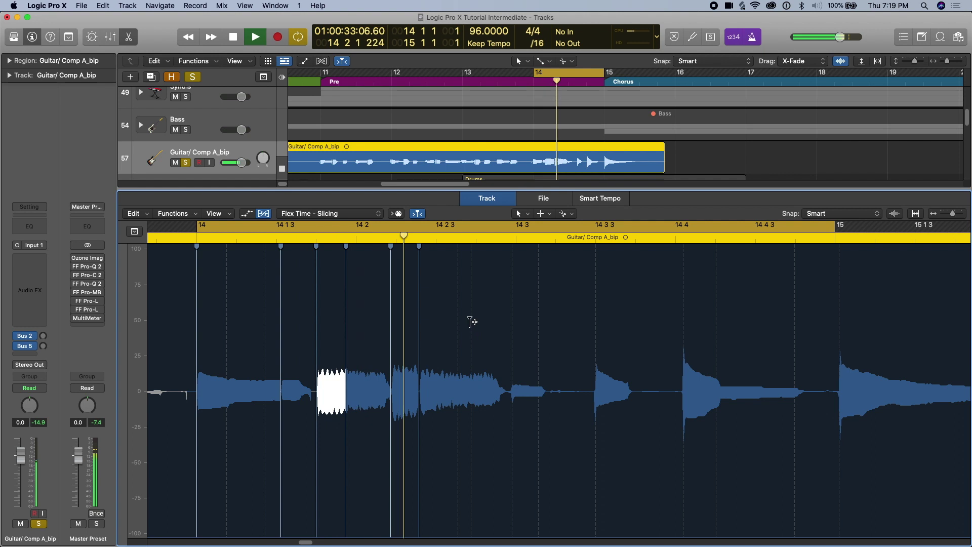
pyautogui.press('space')
pyautogui.press('space')
pyautogui.press('space')
pyautogui.click(428, 240)
# Align the guitar notes near 14 3 and 14 4 with the grid using flex markers, and replay them
pyautogui.press('space')
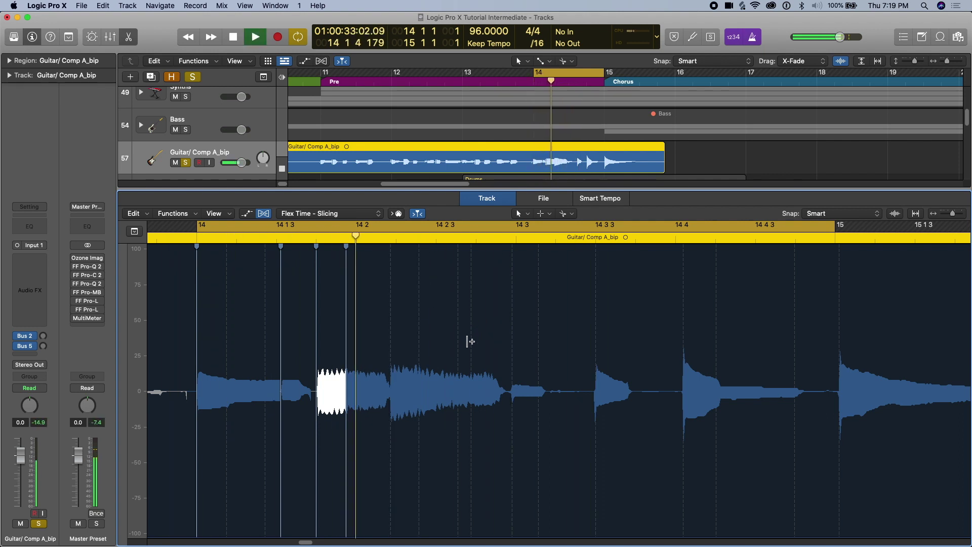
pyautogui.press('space')
pyautogui.click(510, 323)
pyautogui.moveTo(510, 323); pyautogui.dragTo(516, 323)
pyautogui.press('space')
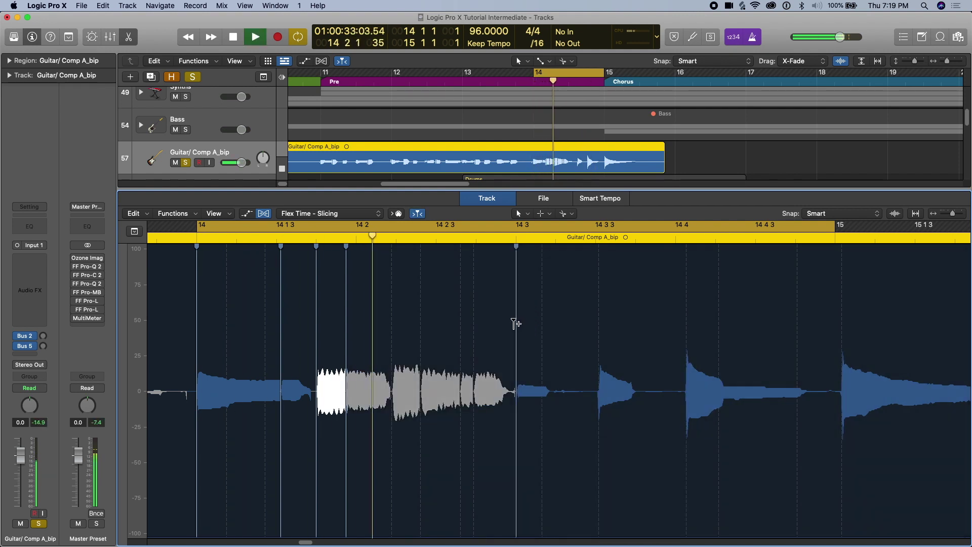
pyautogui.press('space')
pyautogui.moveTo(688, 305); pyautogui.dragTo(680, 304)
pyautogui.press('space')
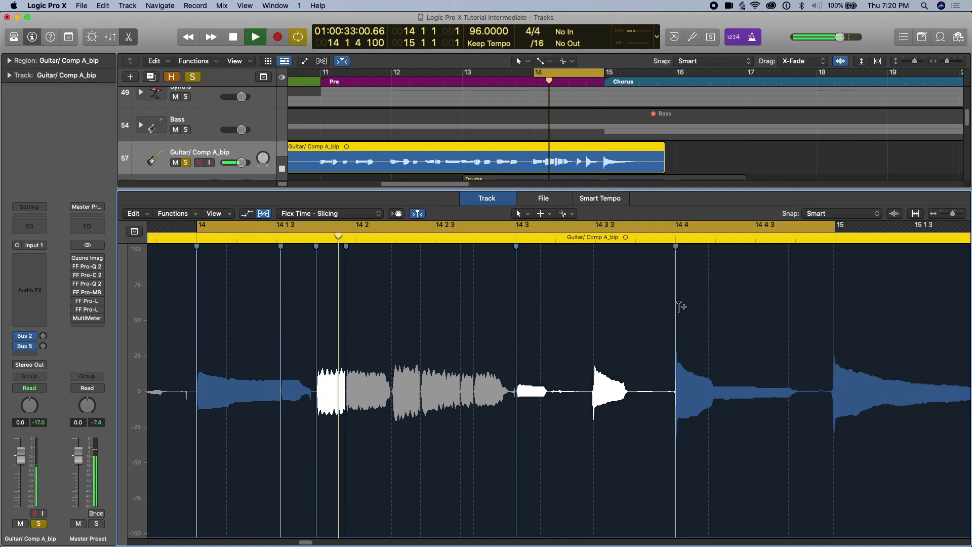
pyautogui.press('space')
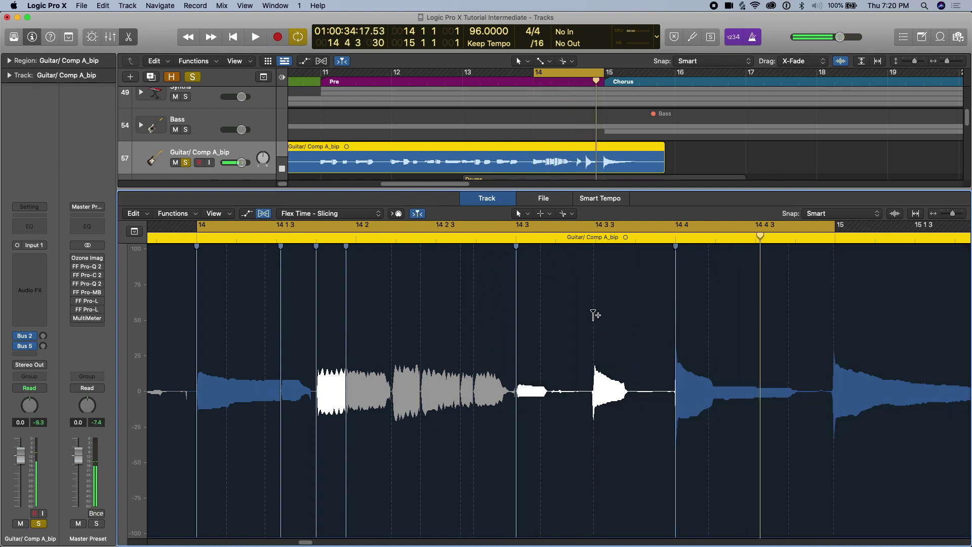
# Align the guitar notes near 14 3 3 and bar 15 with the grid, and play back the corrected section
pyautogui.click(595, 315)
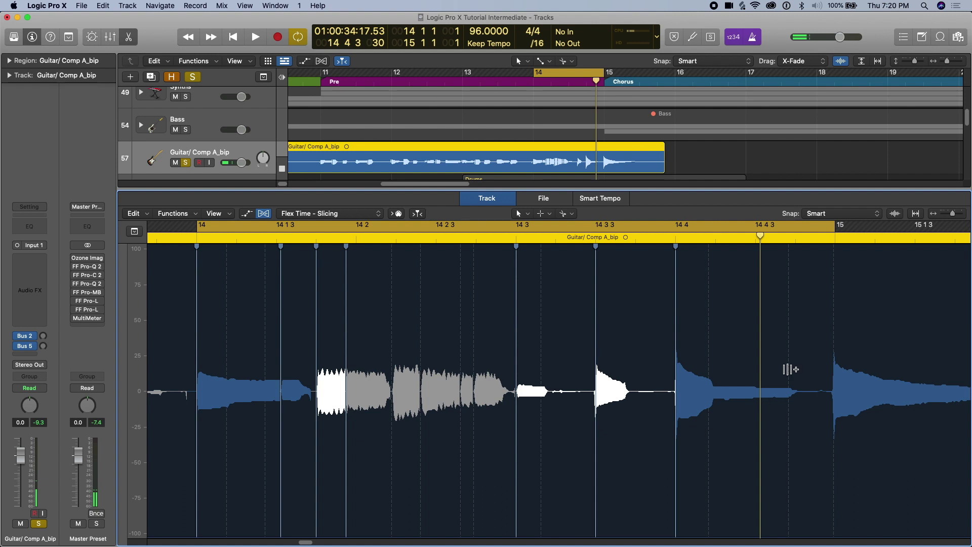
pyautogui.click(835, 278)
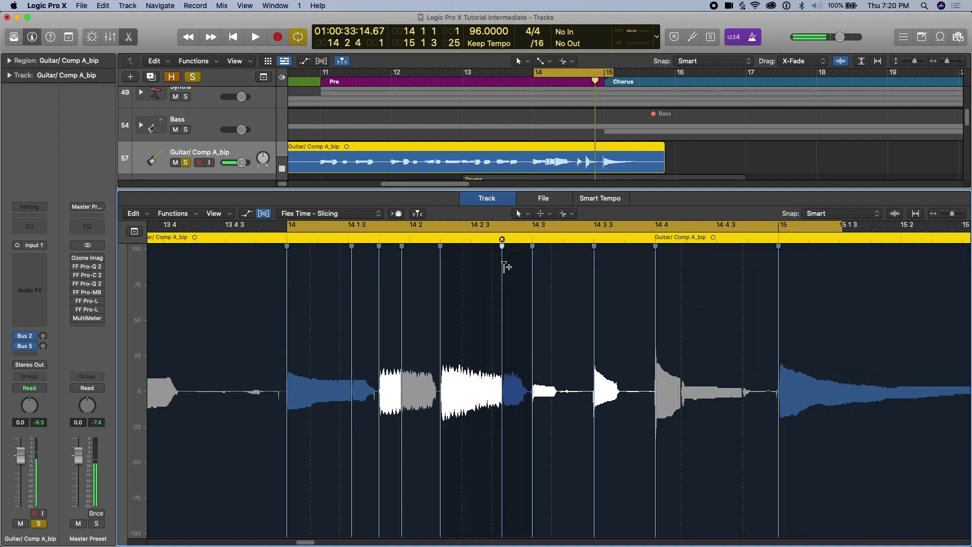
pyautogui.press('space')
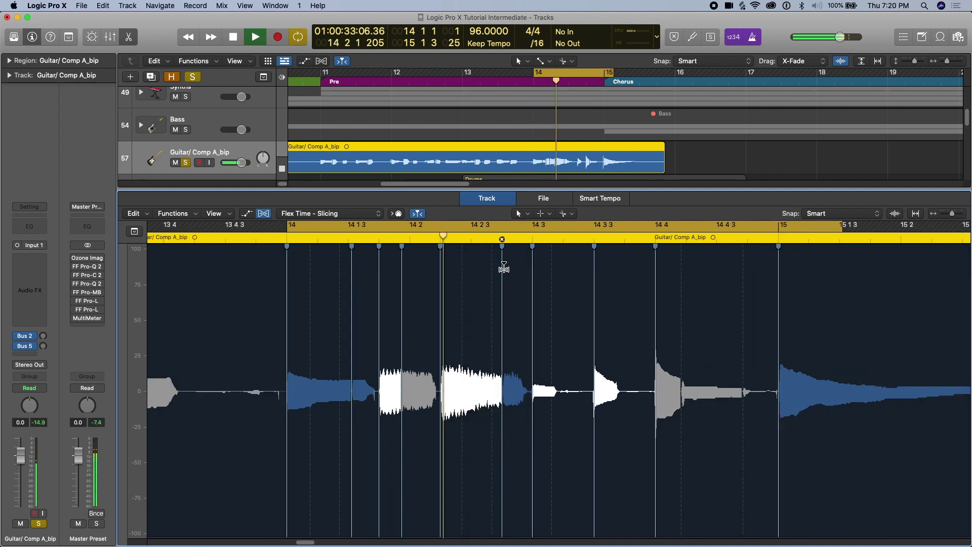
pyautogui.press('super+Left')
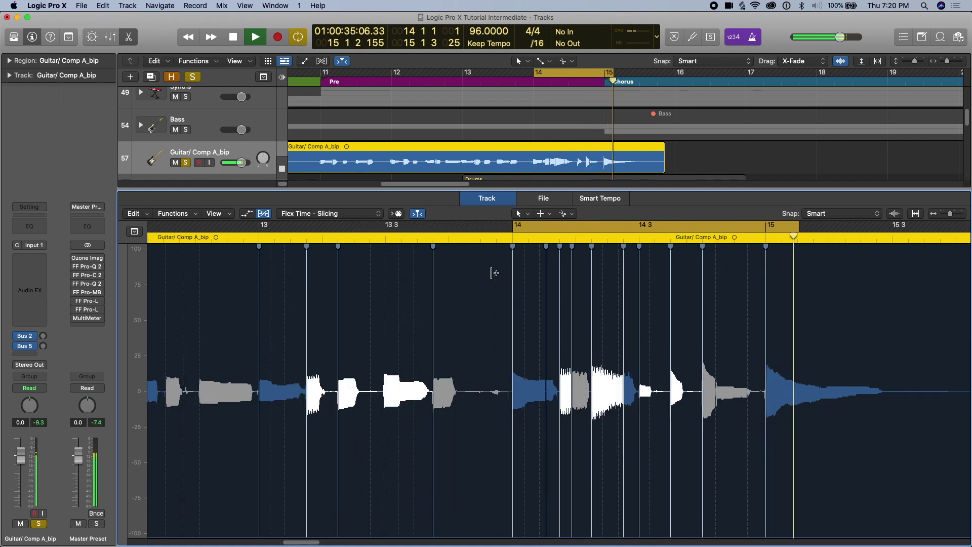
pyautogui.press('space')
pyautogui.press('c')
pyautogui.press('super+Left')
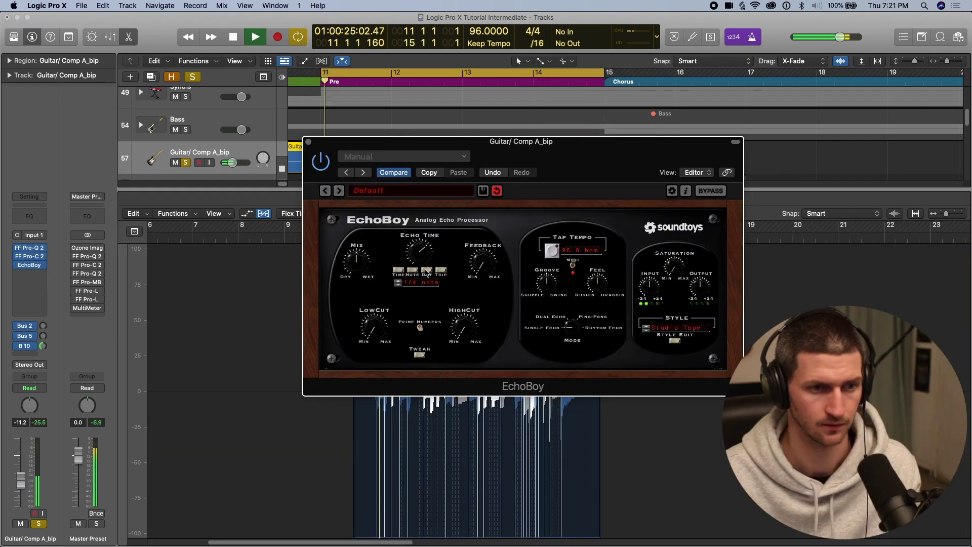
# Lower EchoBoy's mix and adjust its feedback and echo time on the guitar track during playback
pyautogui.moveTo(421, 261); pyautogui.dragTo(423, 253)
pyautogui.press('Return')
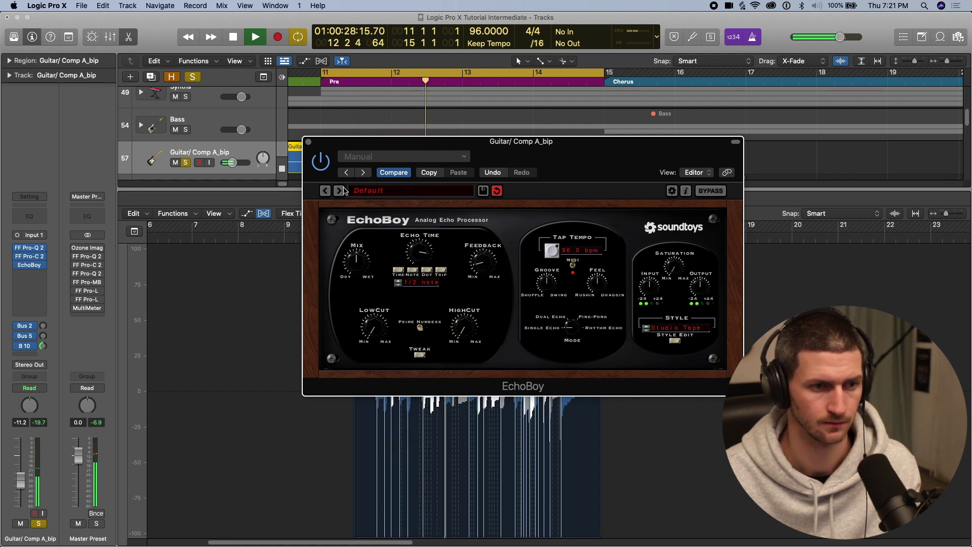
pyautogui.moveTo(358, 272); pyautogui.dragTo(362, 300)
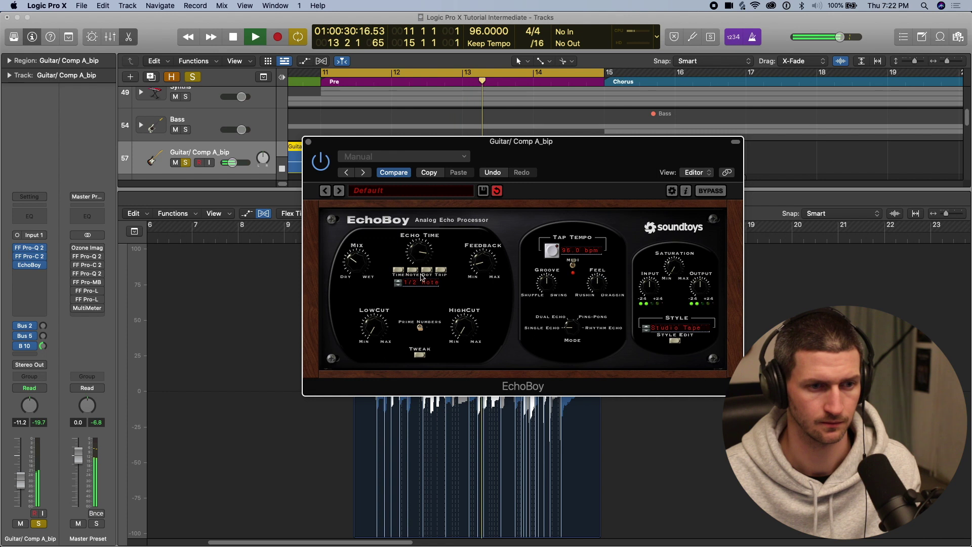
pyautogui.moveTo(485, 268); pyautogui.dragTo(486, 271)
pyautogui.moveTo(426, 257); pyautogui.dragTo(425, 291)
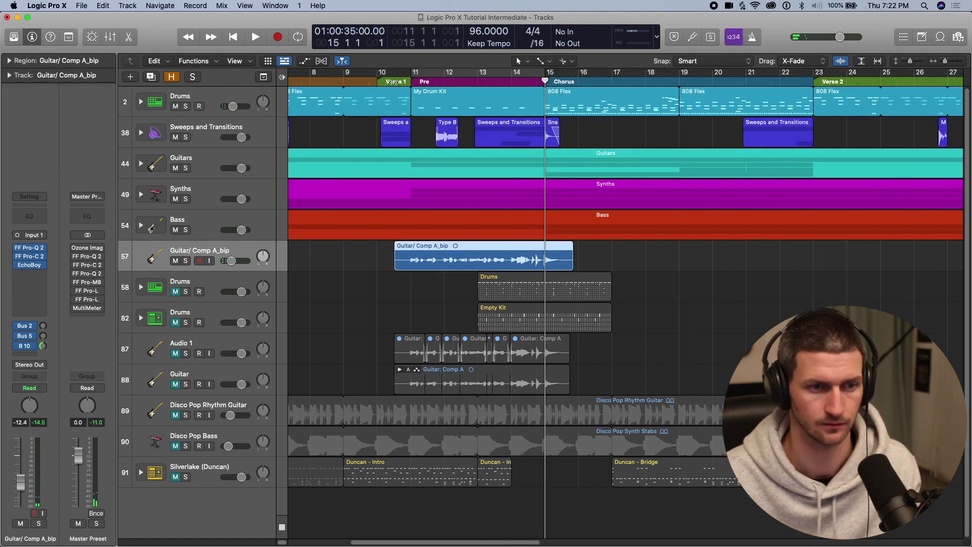
# Play the guitar with the full arrangement and raise the guitar track's volume to about -10.6 dB
pyautogui.hotkey('shift', 'space')
pyautogui.moveTo(234, 262); pyautogui.dragTo(238, 262)
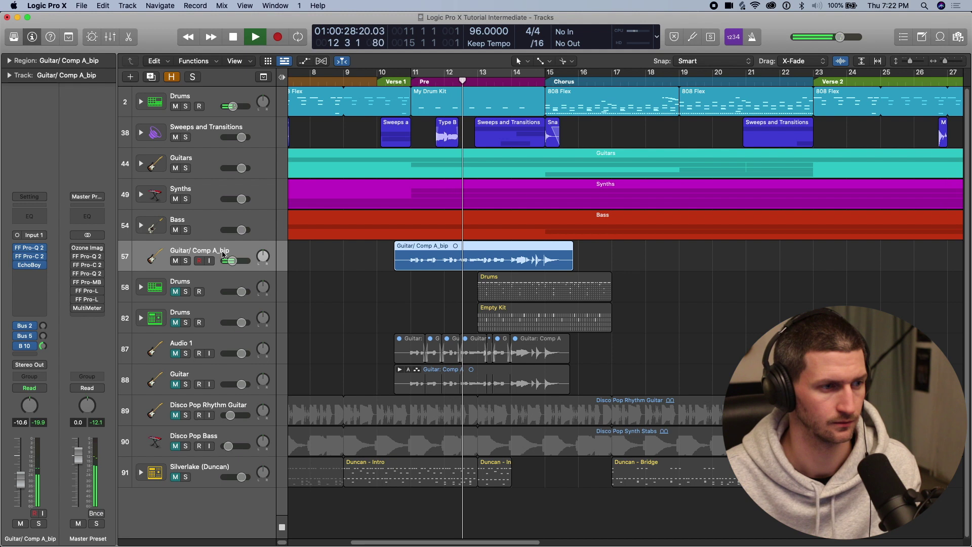
pyautogui.press('space')
# Insert the Native Instruments Guitar Rig 6 FX plug-in as Dual Mono on the guitar track
pyautogui.click(42, 273)
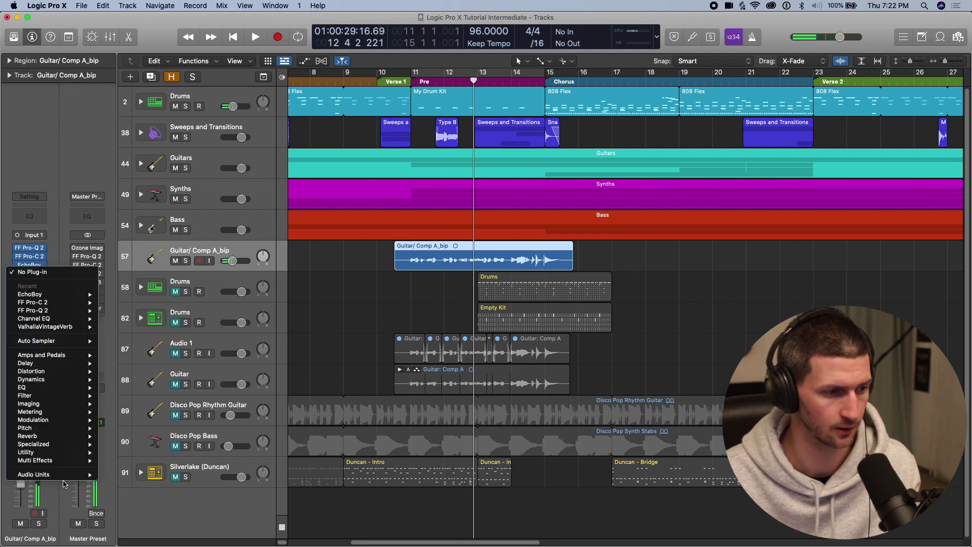
pyautogui.moveTo(66, 476)
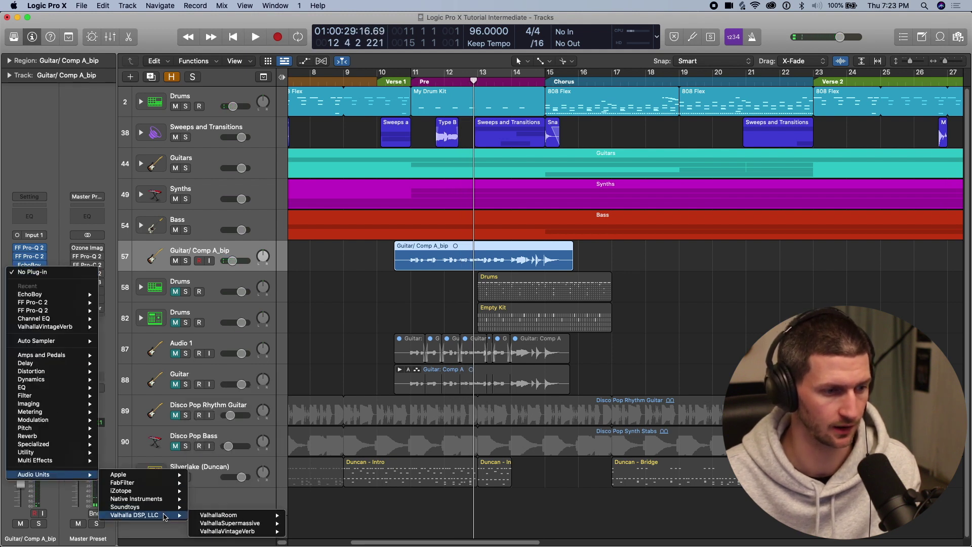
pyautogui.moveTo(137, 500)
pyautogui.moveTo(234, 500)
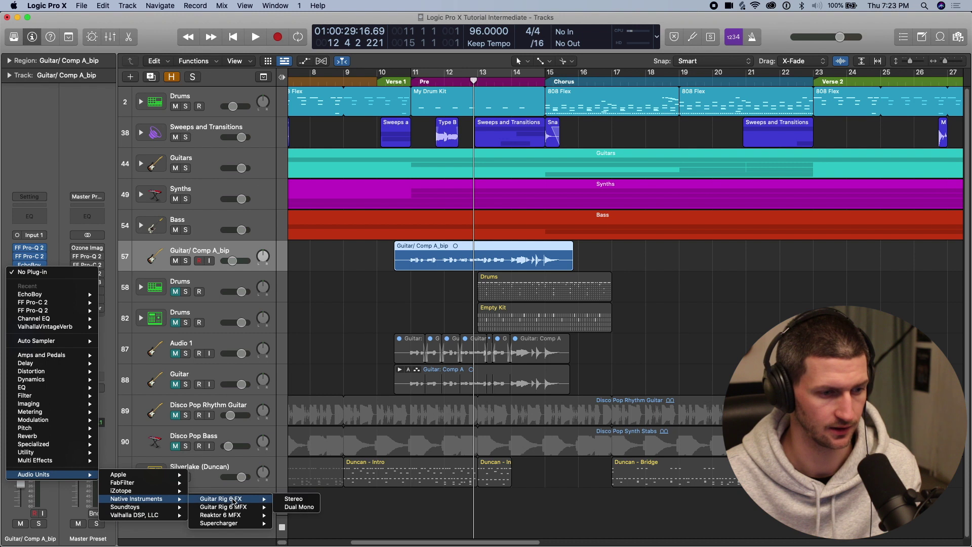
pyautogui.click(294, 507)
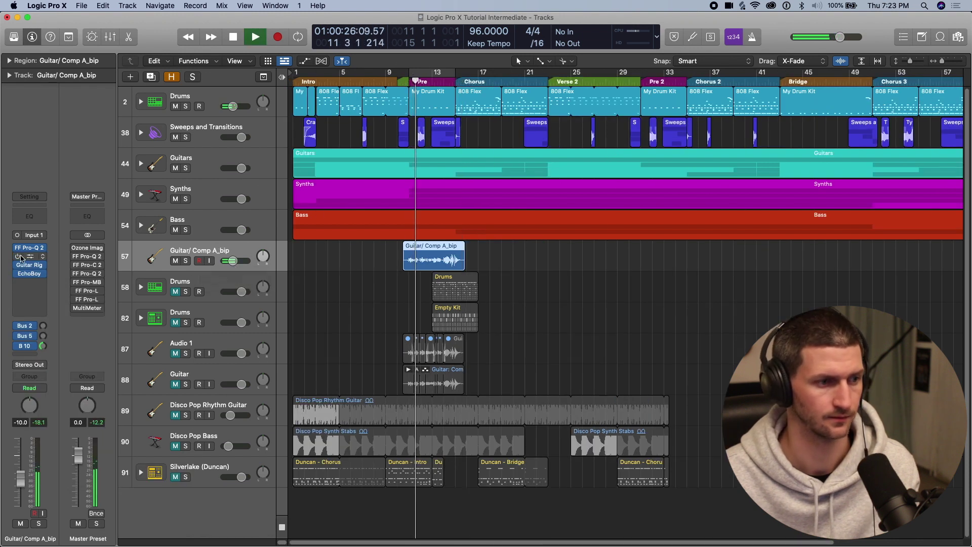
# Lower the guitar track's Bus 10 send and set its volume to about -14.2 dB while the arrangement plays
pyautogui.moveTo(43, 346); pyautogui.dragTo(45, 372)
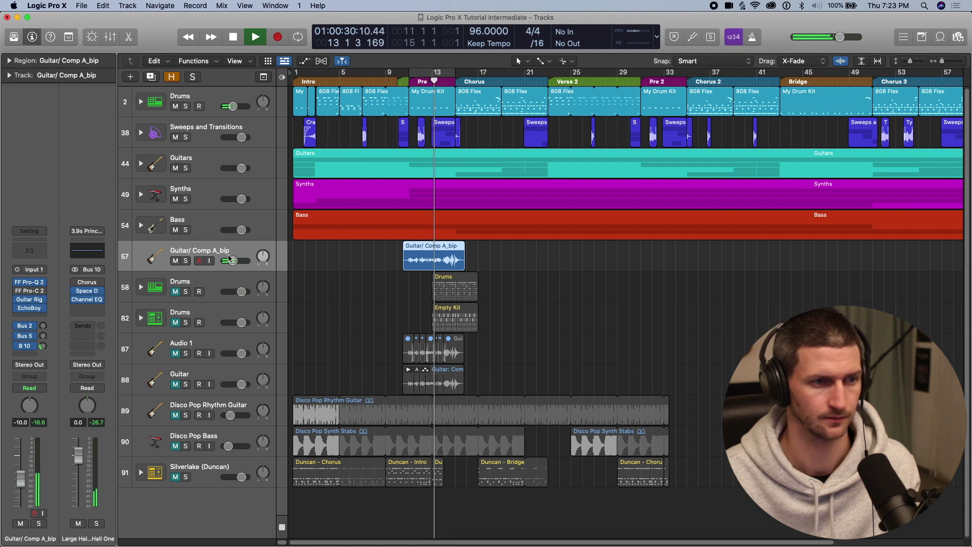
pyautogui.moveTo(235, 255); pyautogui.dragTo(231, 264)
pyautogui.scroll(1, 466, 203)
pyautogui.press('space')
pyautogui.scroll(6, 448, 167)
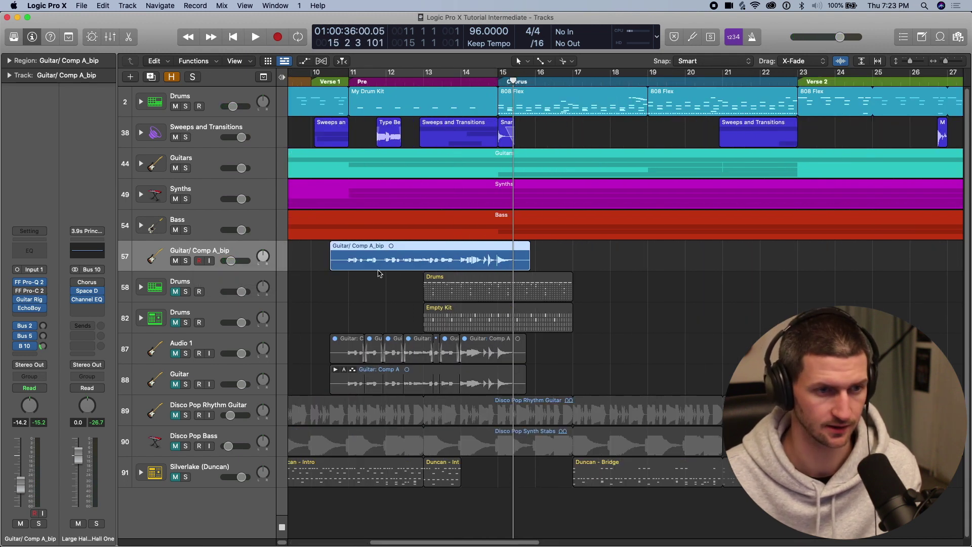
# Open the guitar region in the audio track editor and toggle its Flex view off and on to compare the waveform
pyautogui.doubleClick(389, 246)
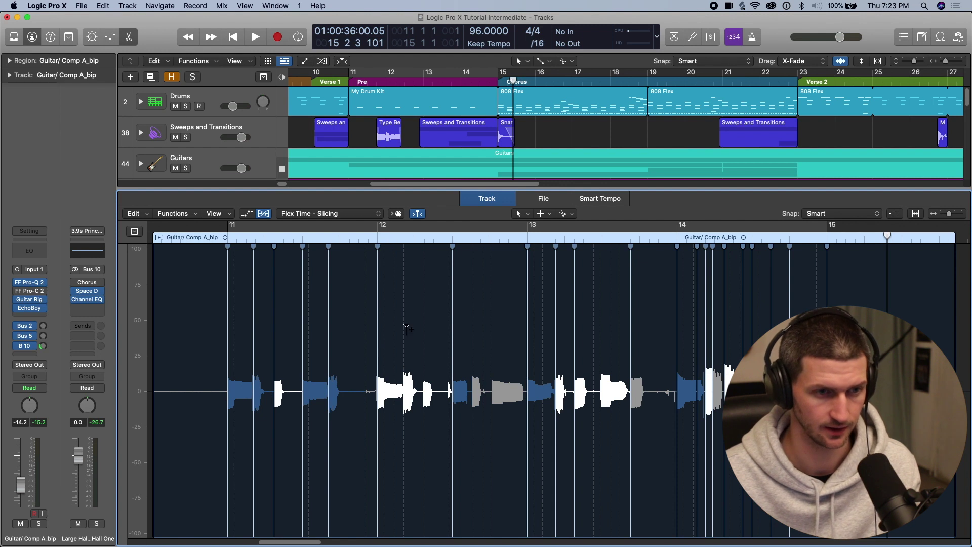
pyautogui.press('e')
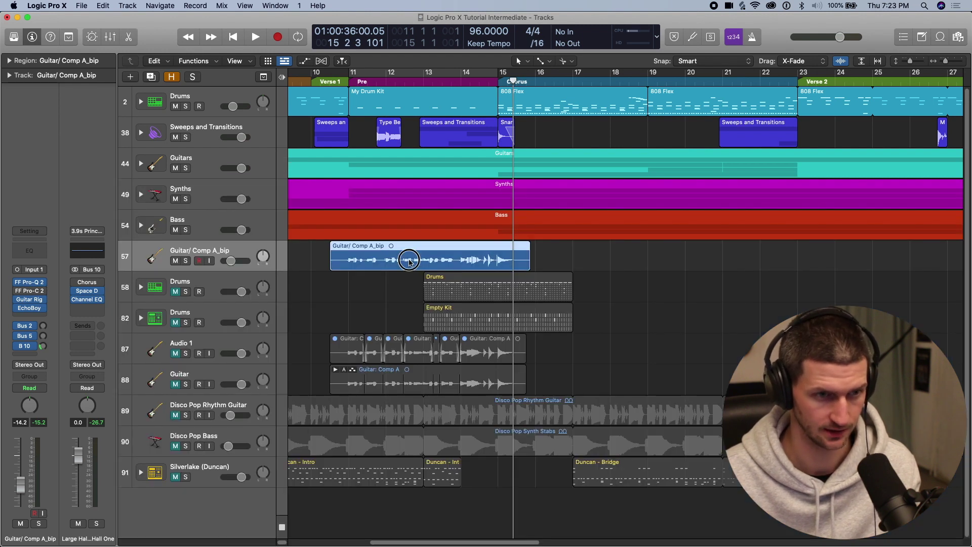
pyautogui.doubleClick(409, 261)
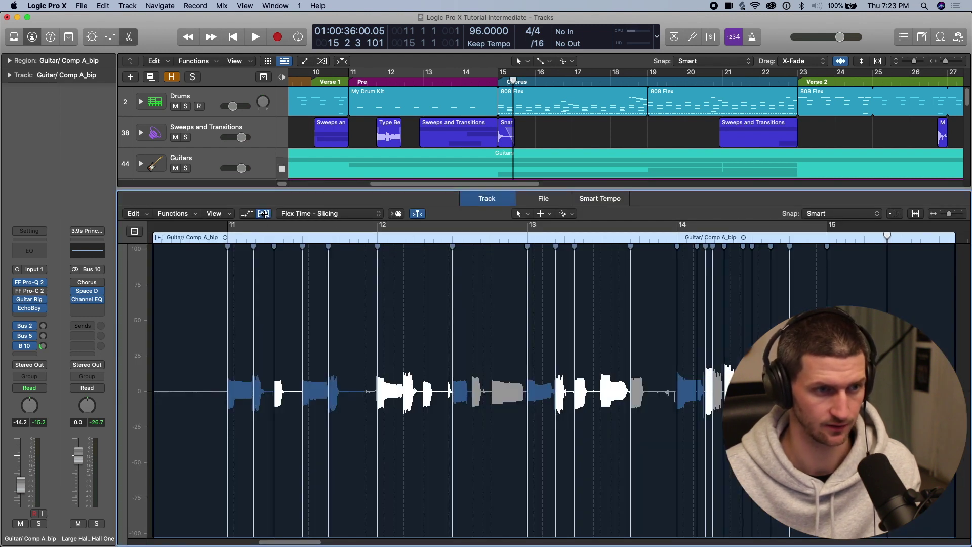
pyautogui.click(264, 214)
pyautogui.press('super+Left')
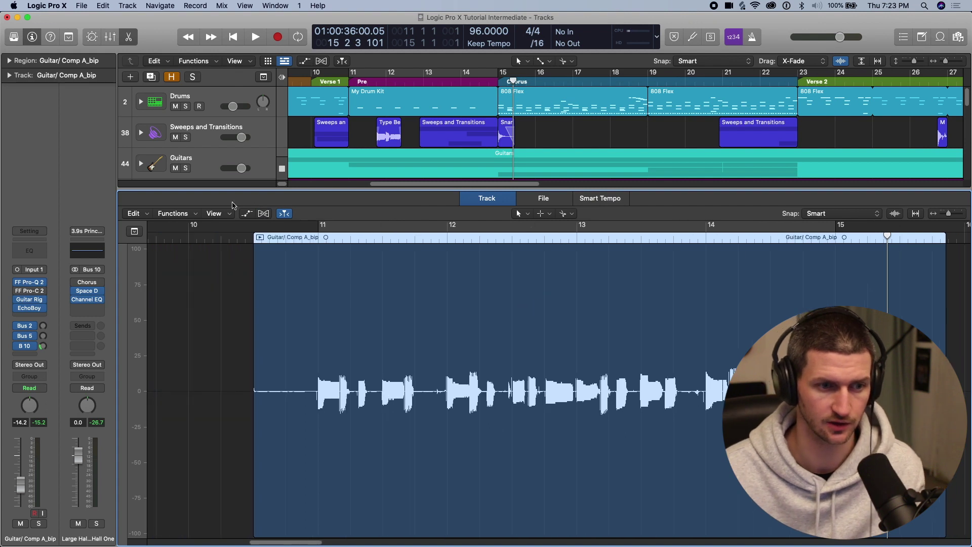
pyautogui.click(264, 214)
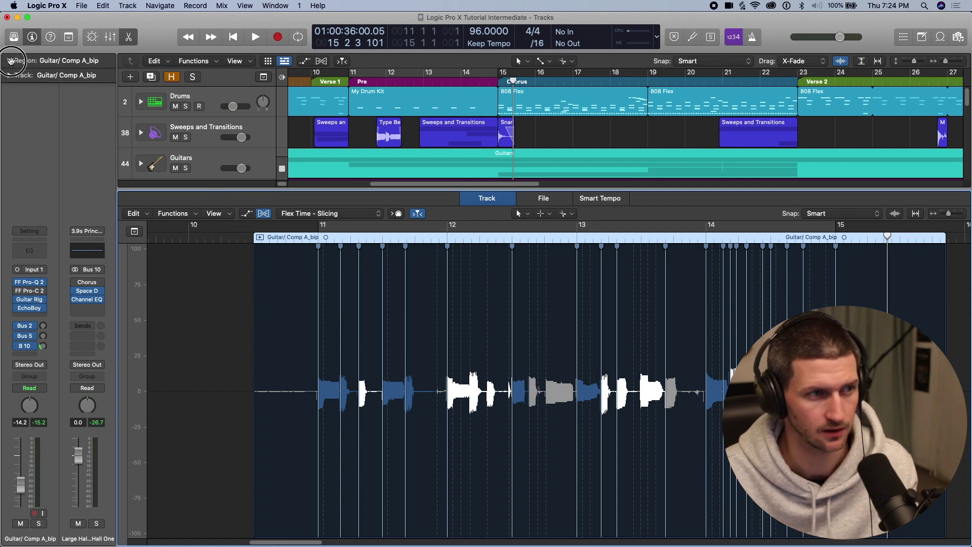
# Keep Flex & Follow on for the guitar region and set its Quantize value to 1/16 Note
pyautogui.click(10, 61)
pyautogui.click(69, 131)
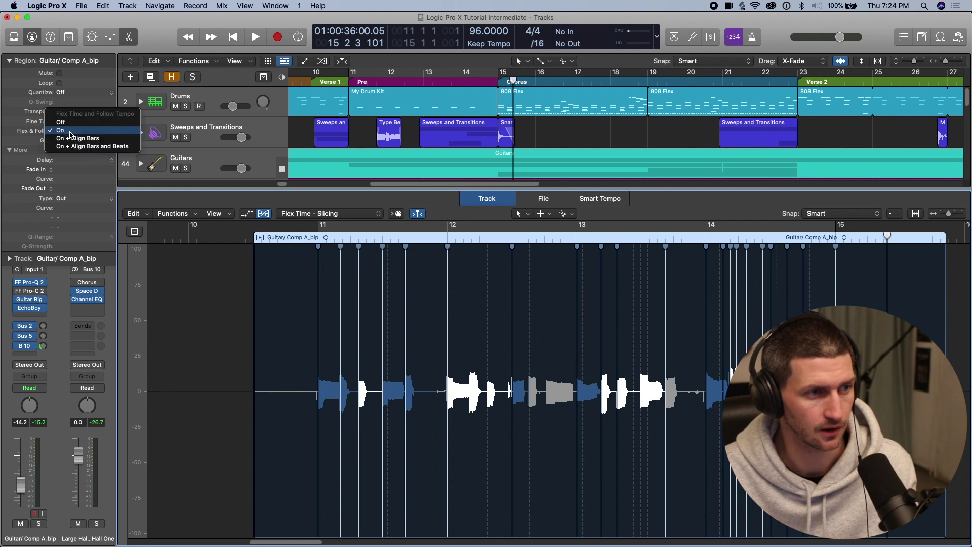
pyautogui.click(66, 130)
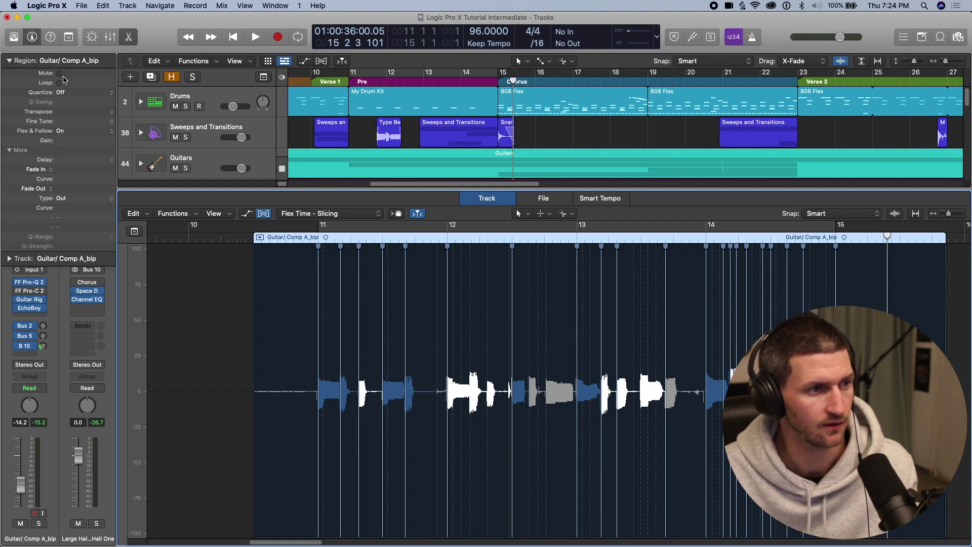
pyautogui.click(73, 94)
pyautogui.click(32, 93)
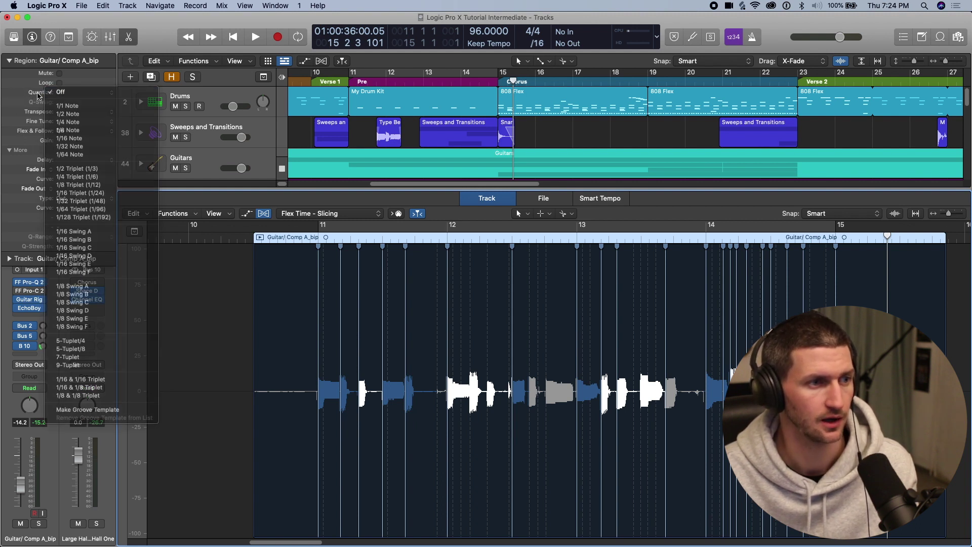
pyautogui.click(74, 94)
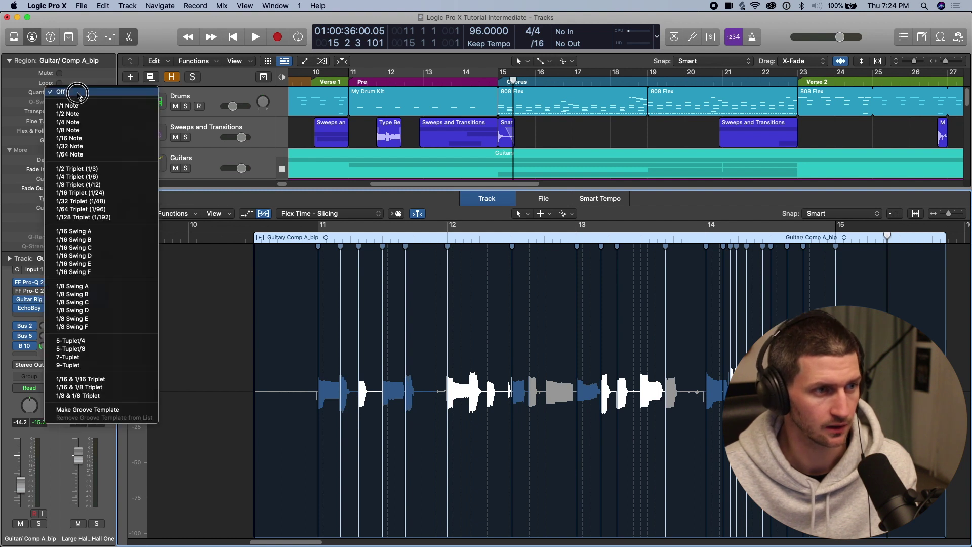
pyautogui.click(95, 138)
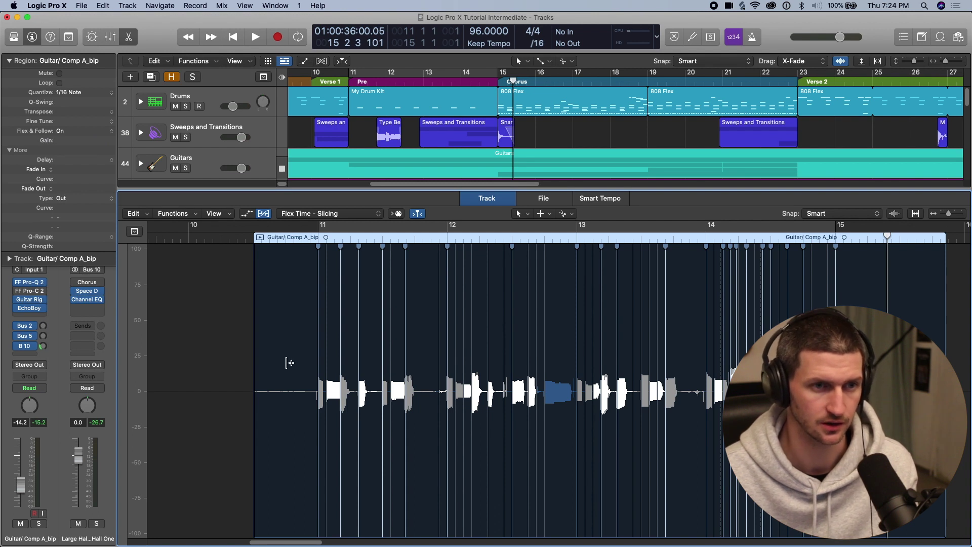
# Set a cycle range from bar 11 to bar 16 and play the guitar track soloed
pyautogui.press('e')
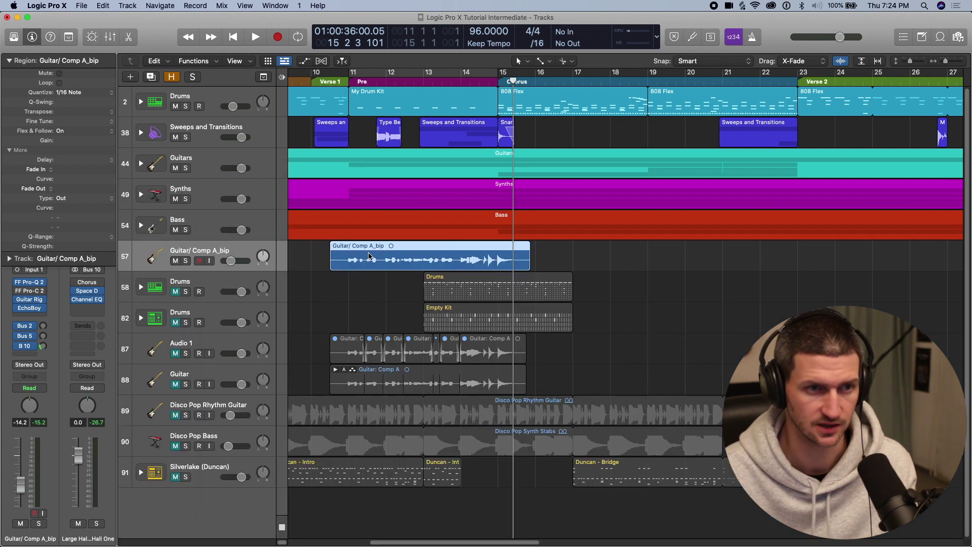
pyautogui.moveTo(348, 75); pyautogui.dragTo(500, 75)
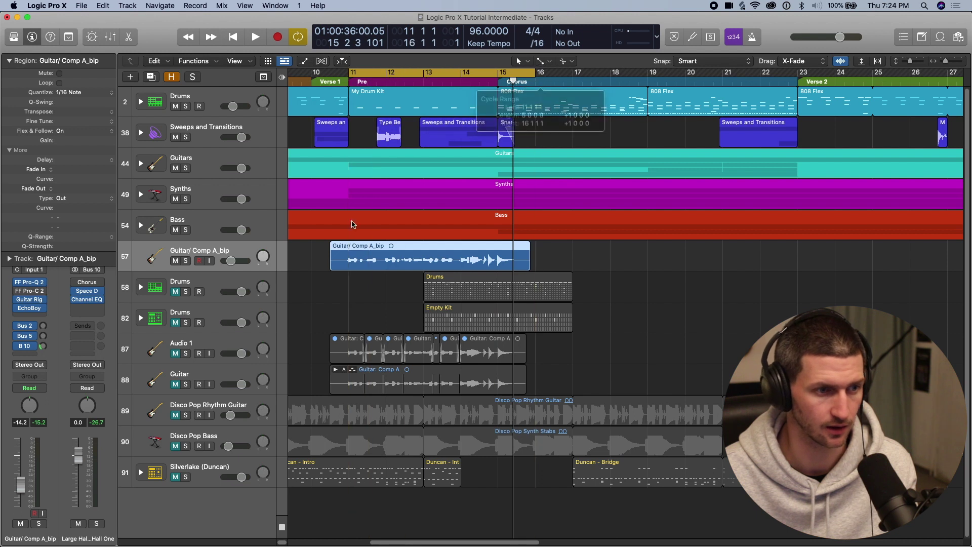
pyautogui.click(186, 261)
pyautogui.press('space')
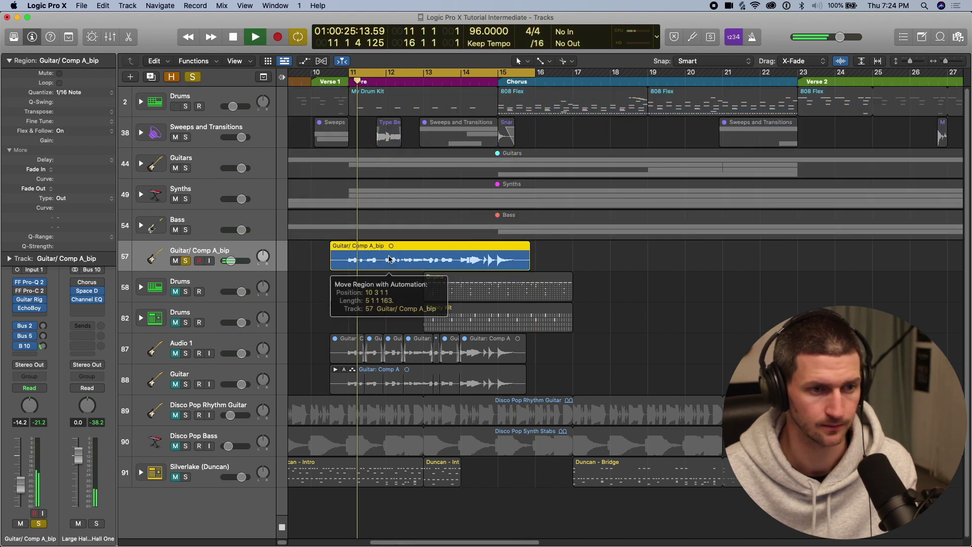
# Bypass the guitar track's insert plug-ins and Bus 10 send, and play the dry region in the track editor
pyautogui.doubleClick(394, 257)
pyautogui.press('space')
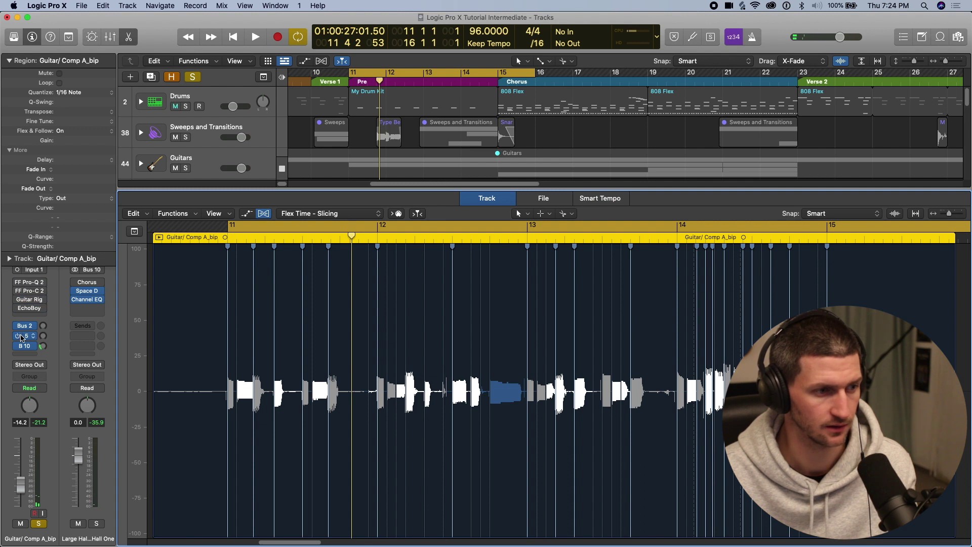
pyautogui.press('space')
pyautogui.hscroll(2, 414, 331)
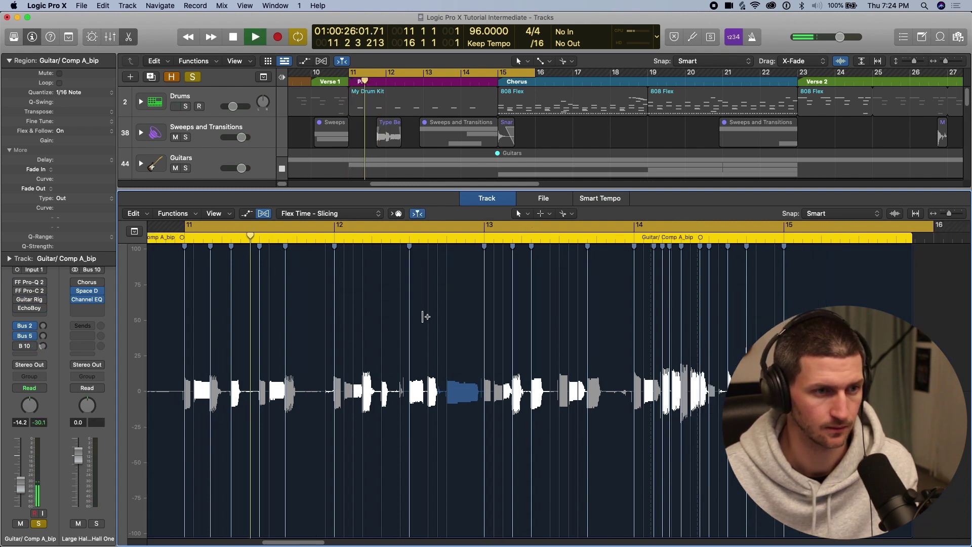
# Raise the guitar track's volume to about -1.4 dB and restart the soloed playback
pyautogui.press('e')
pyautogui.press('space')
pyautogui.moveTo(231, 261); pyautogui.dragTo(277, 260)
pyautogui.press('space')
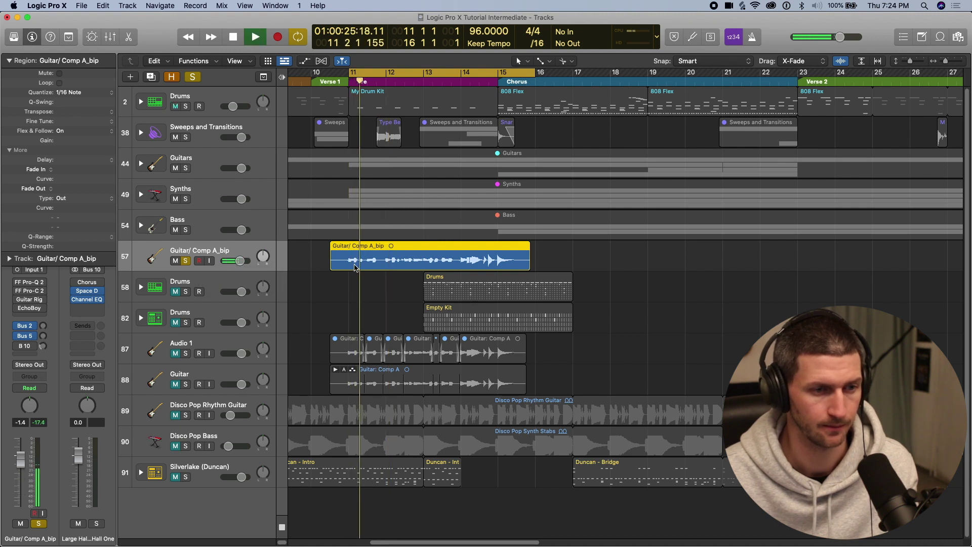
# Play the soloed guitar region in the track editor and examine its quantized Flex slices against the grid
pyautogui.doubleClick(394, 257)
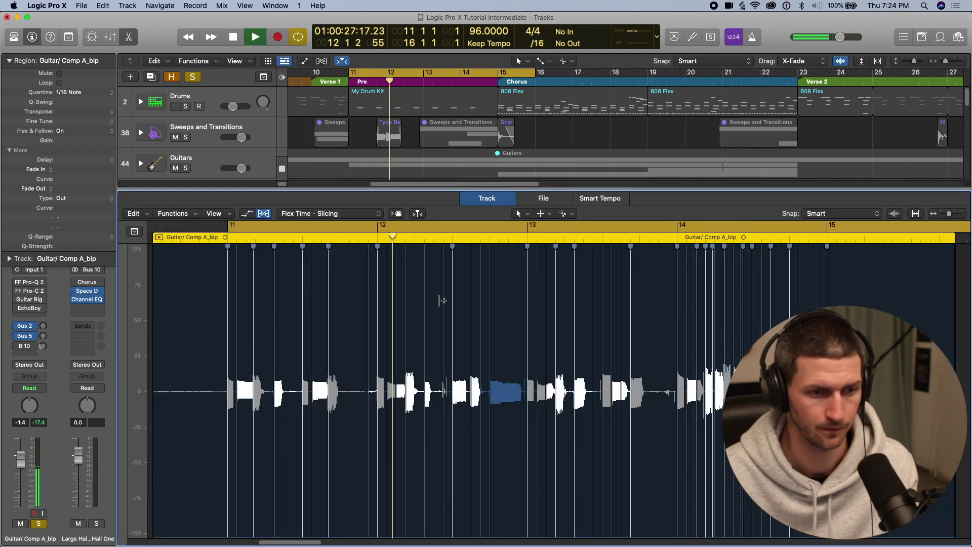
pyautogui.scroll(3, 445, 400)
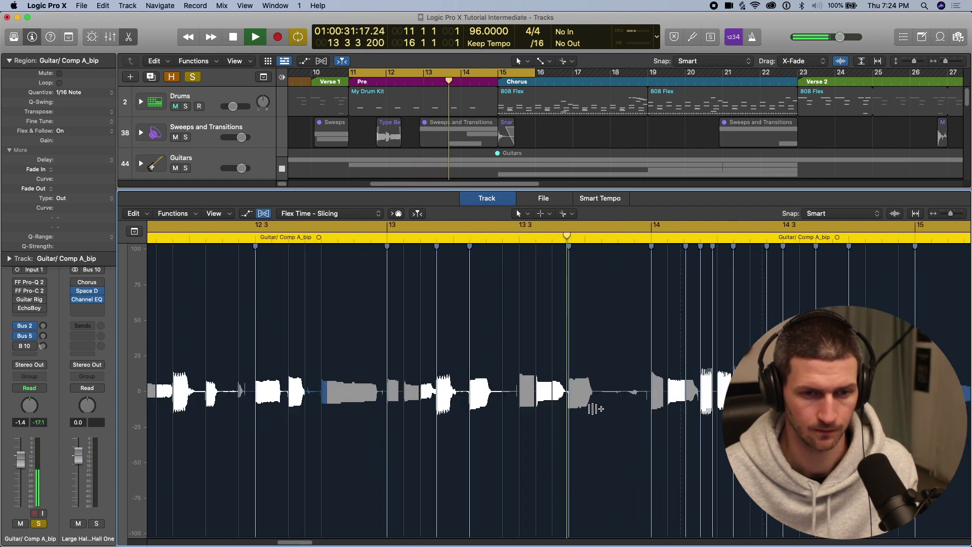
pyautogui.scroll(-2, 587, 409)
pyautogui.scroll(-4, 587, 409)
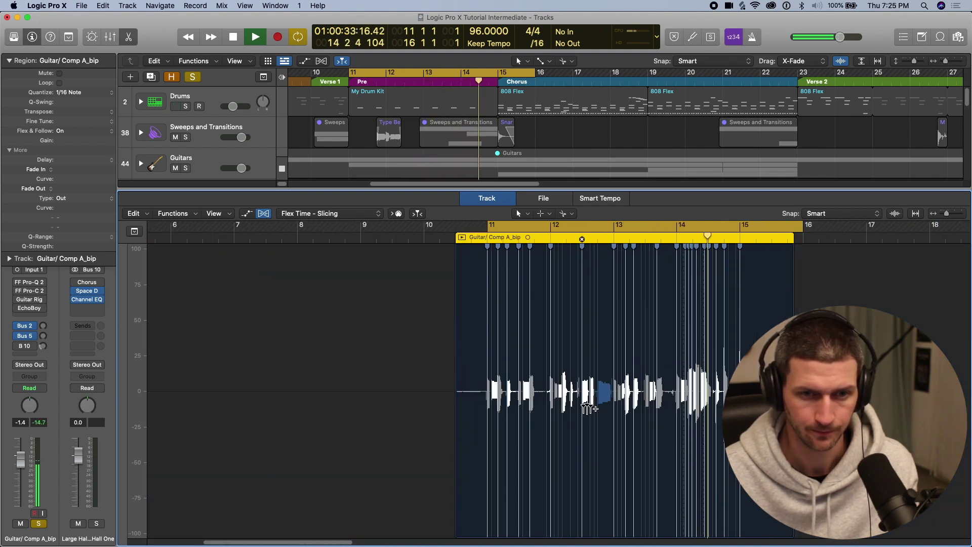
pyautogui.press('space')
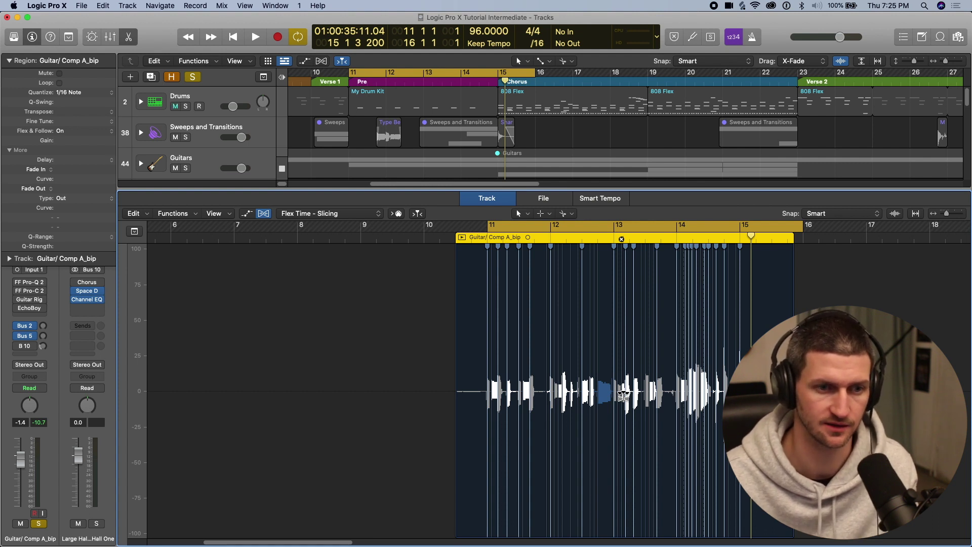
pyautogui.scroll(5, 664, 362)
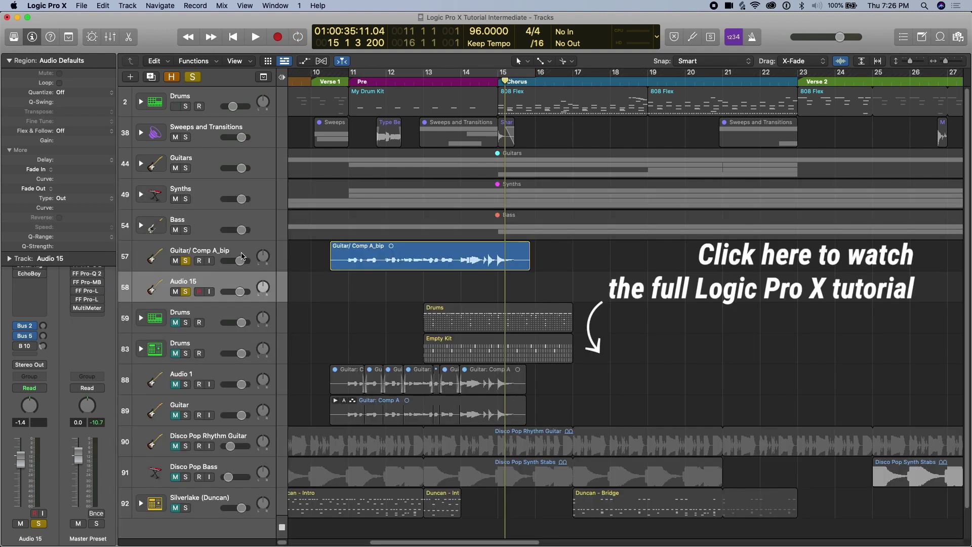
# Unsolo the Guitar/ Comp A_bip track and copy its region down to the Audio 15 track at the same position
pyautogui.click(186, 261)
pyautogui.click(311, 277)
pyautogui.moveTo(382, 262); pyautogui.dragTo(382, 293)
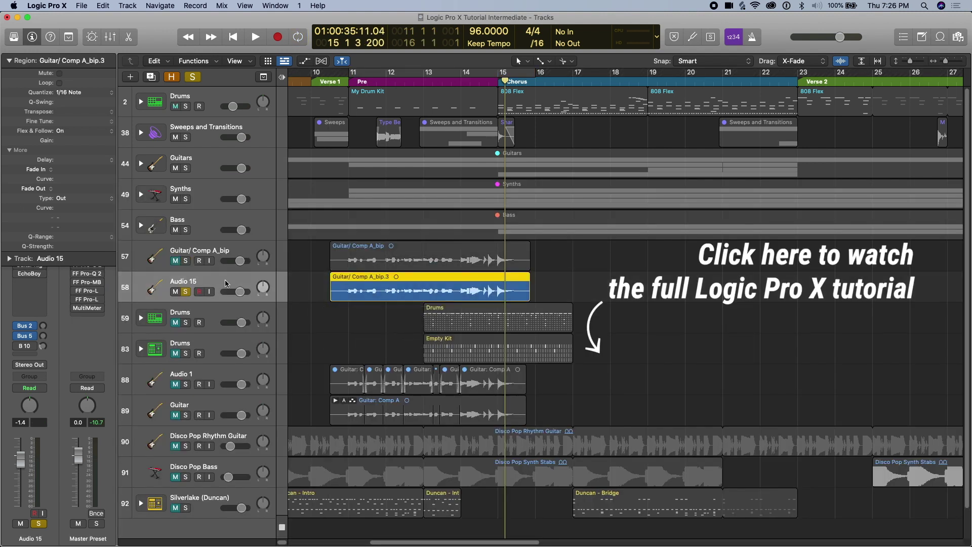
# Hide the Flex view for the copied region on Audio 15, set its Flex & Follow to Off, and show its waveform in the track editor
pyautogui.doubleClick(403, 288)
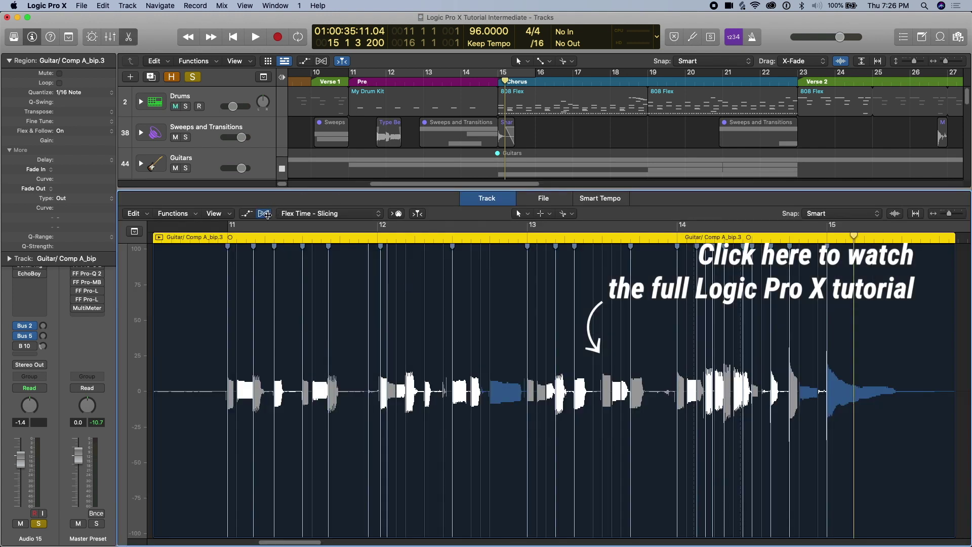
pyautogui.click(263, 213)
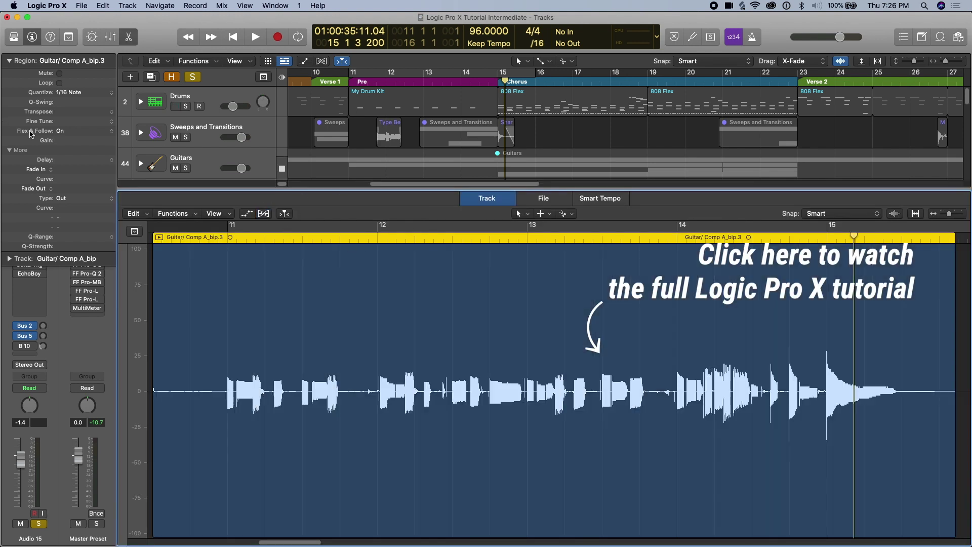
pyautogui.click(74, 130)
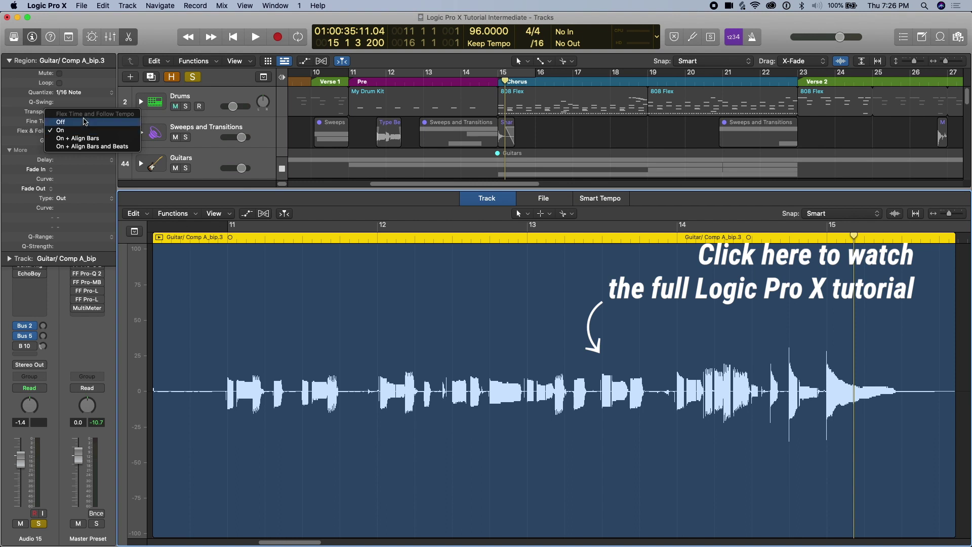
pyautogui.click(64, 122)
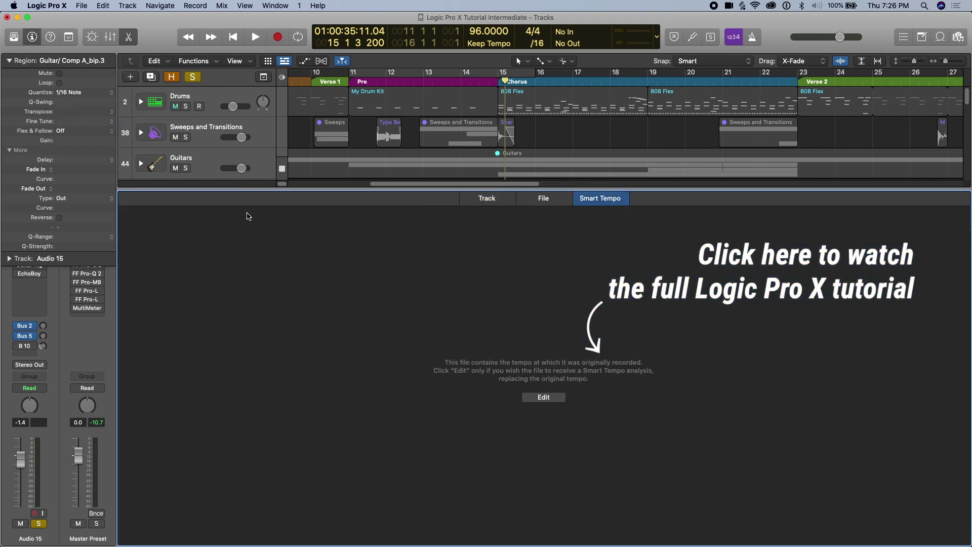
pyautogui.click(488, 198)
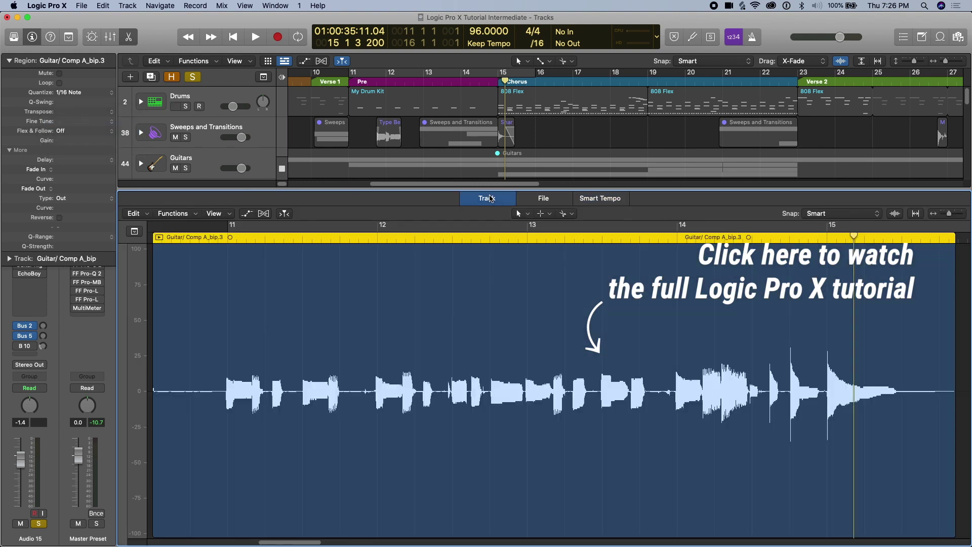